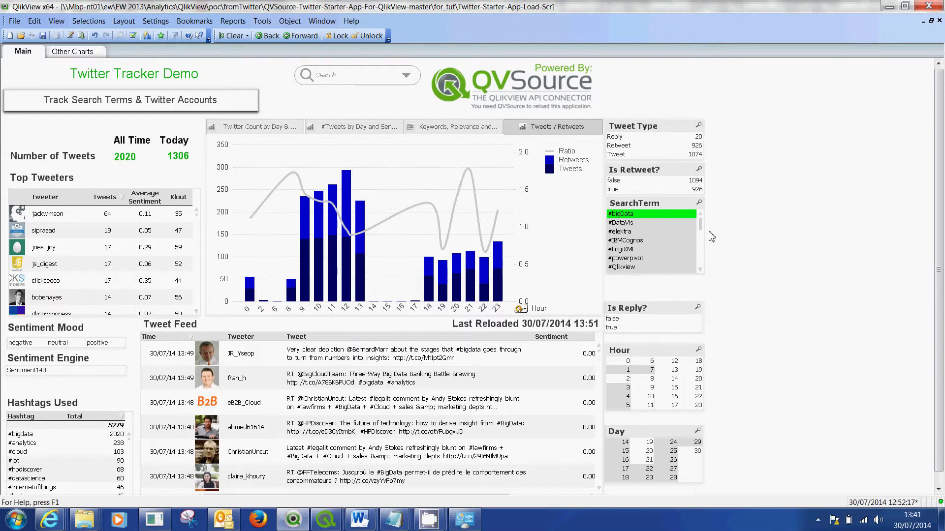
Step: Select the six from: search terms, IBMCognosCTO through tableau, in the SearchTerm list box
{"action": "left_click_drag", "start_coordinate": [699, 224], "coordinate": [704, 257]}
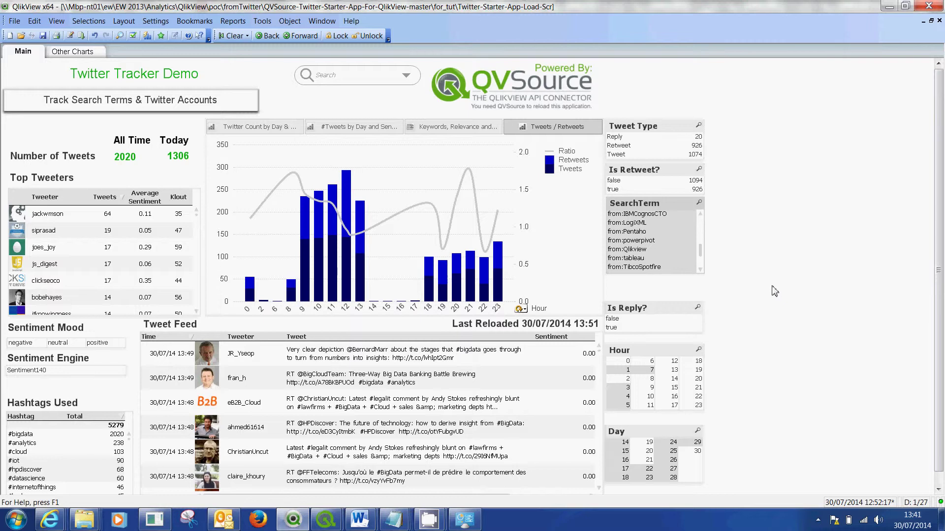
{"action": "mouse_move", "coordinate": [641, 215]}
{"action": "left_mouse_down"}
{"action": "mouse_move", "coordinate": [644, 276]}
{"action": "mouse_move", "coordinate": [642, 212]}
{"action": "left_mouse_up"}
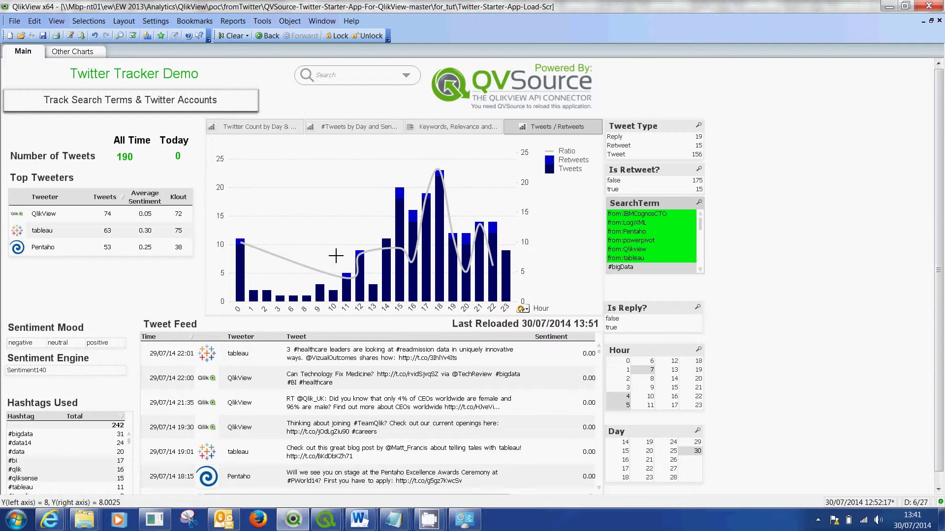
{"action": "mouse_move", "coordinate": [328, 528]}
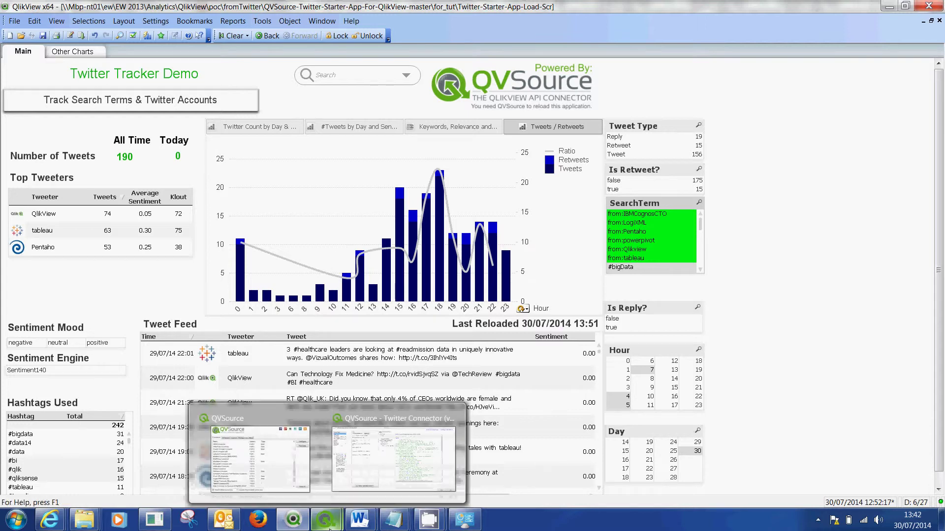
Step: Close the Twitter Connector window and move the QVSource dialog up and left
{"action": "left_click", "coordinate": [355, 471]}
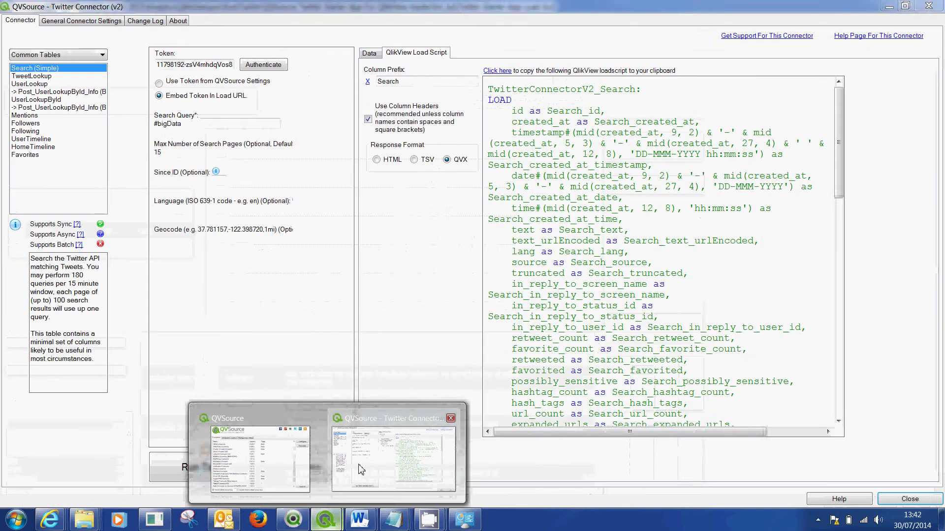
{"action": "left_click", "coordinate": [928, 6]}
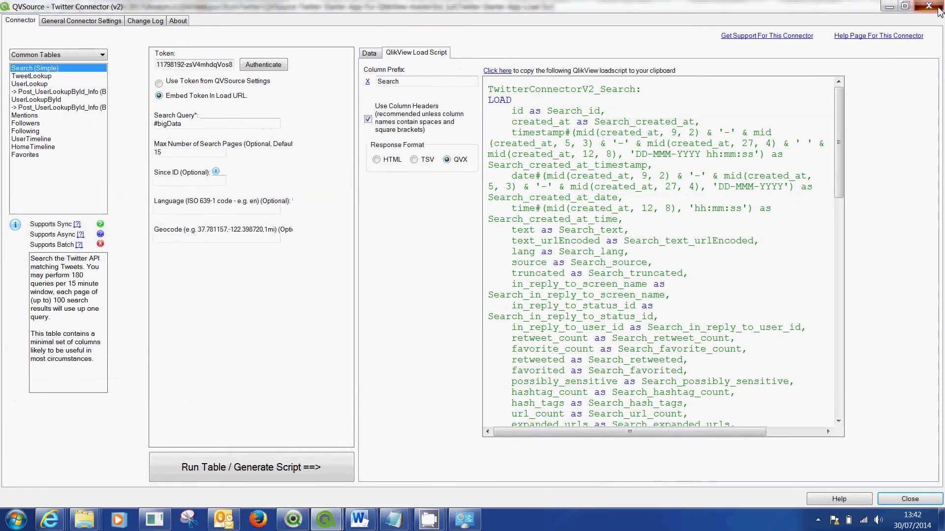
{"action": "left_click_drag", "start_coordinate": [552, 217], "coordinate": [407, 104]}
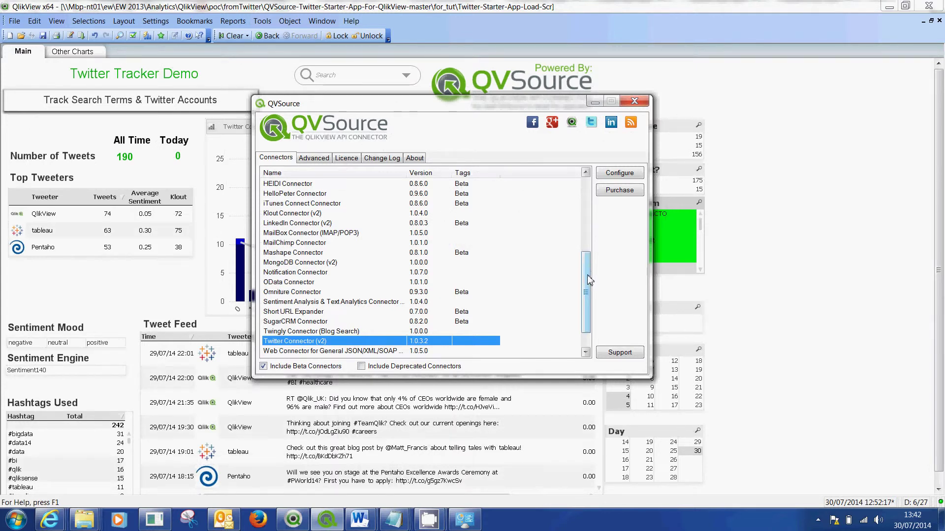
Step: Browse the Google, LinkedIn and Klout connectors, then select Twitter Connector (v2)
{"action": "left_click_drag", "start_coordinate": [589, 279], "coordinate": [583, 183]}
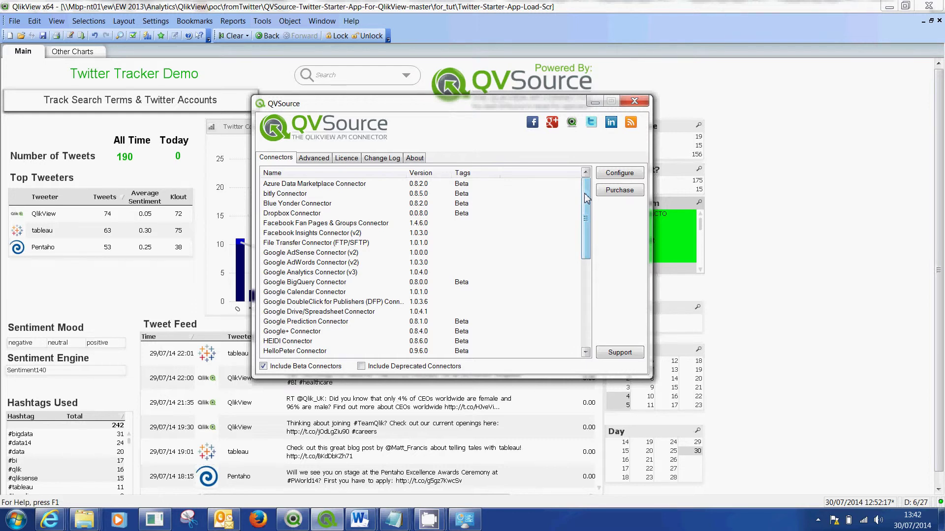
{"action": "scroll", "coordinate": [587, 198], "scroll_direction": "down", "scroll_amount": 3}
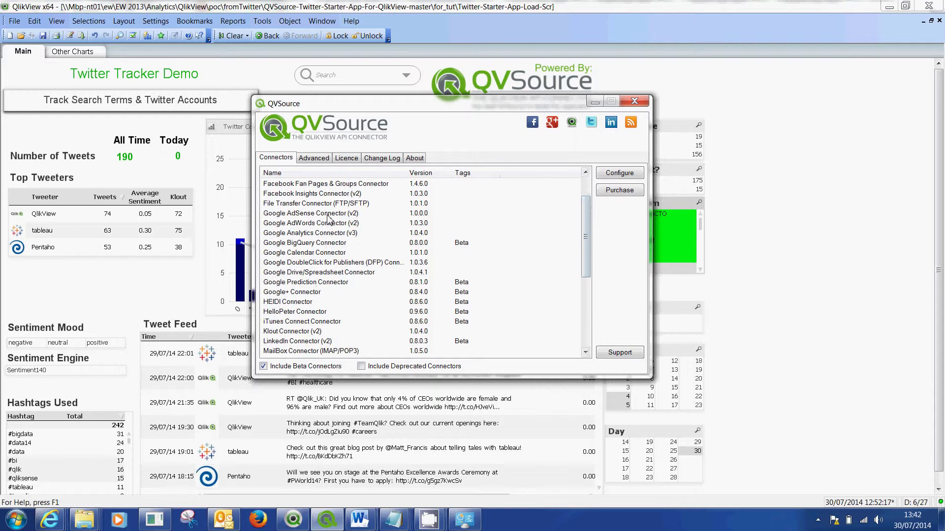
{"action": "left_click", "coordinate": [328, 234]}
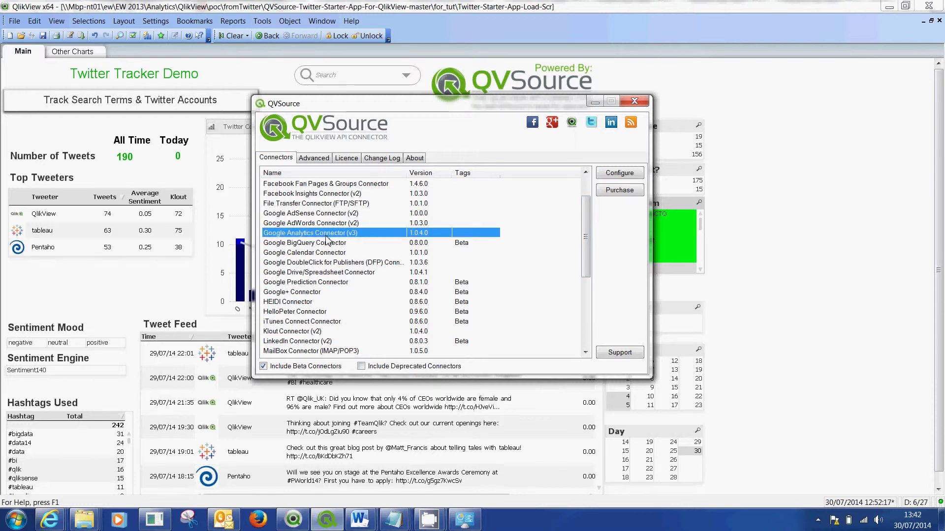
{"action": "left_click", "coordinate": [328, 224]}
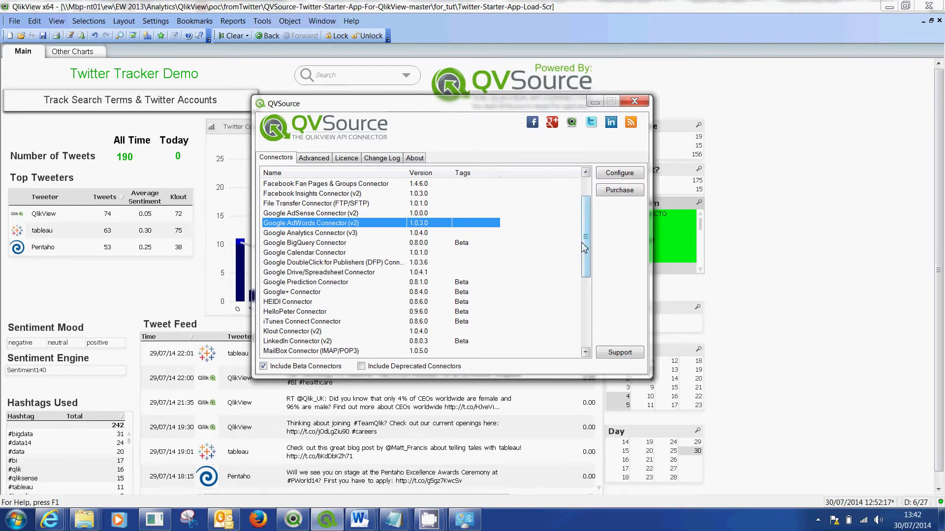
{"action": "left_click_drag", "start_coordinate": [585, 248], "coordinate": [582, 264]}
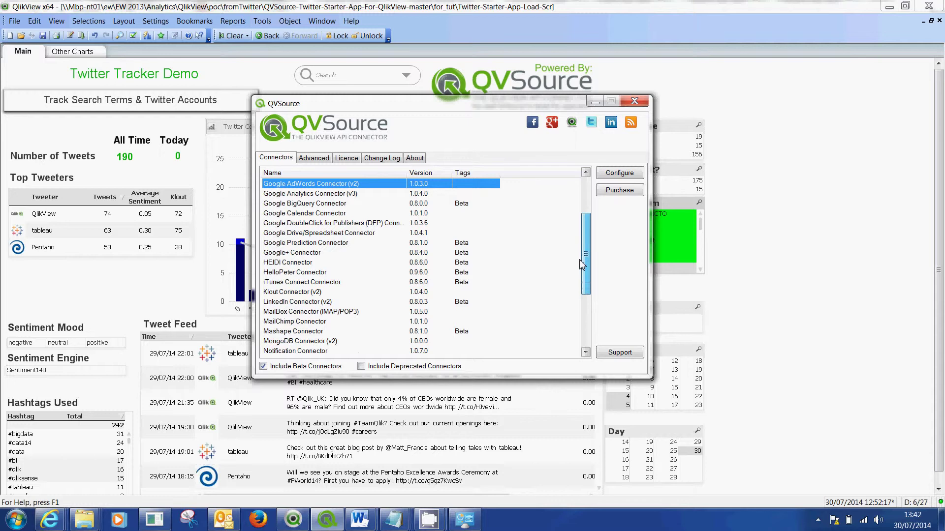
{"action": "left_click", "coordinate": [322, 224]}
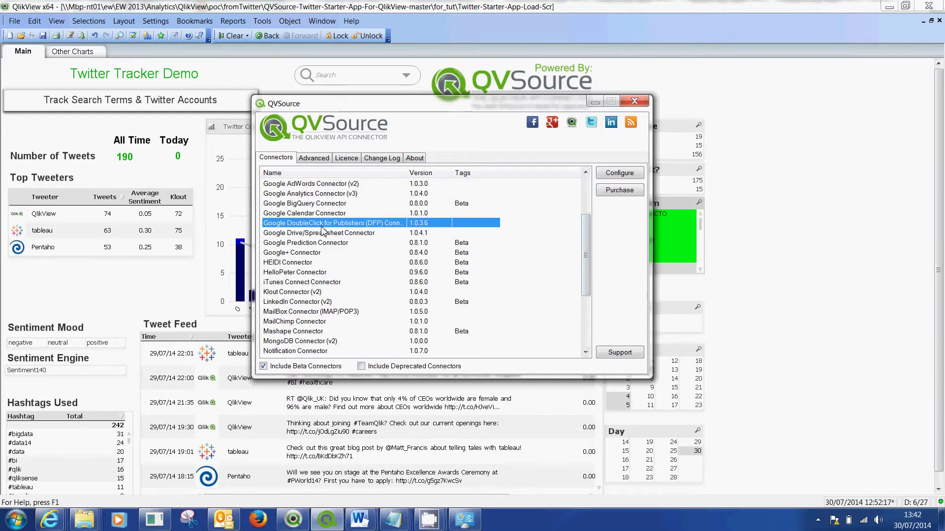
{"action": "left_click_drag", "start_coordinate": [591, 253], "coordinate": [589, 277]}
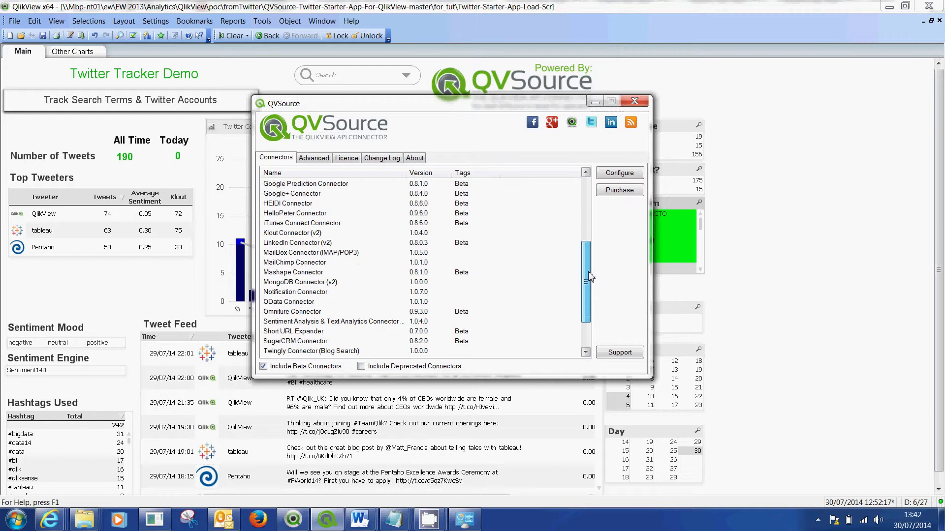
{"action": "left_click", "coordinate": [298, 243]}
{"action": "left_click", "coordinate": [299, 233]}
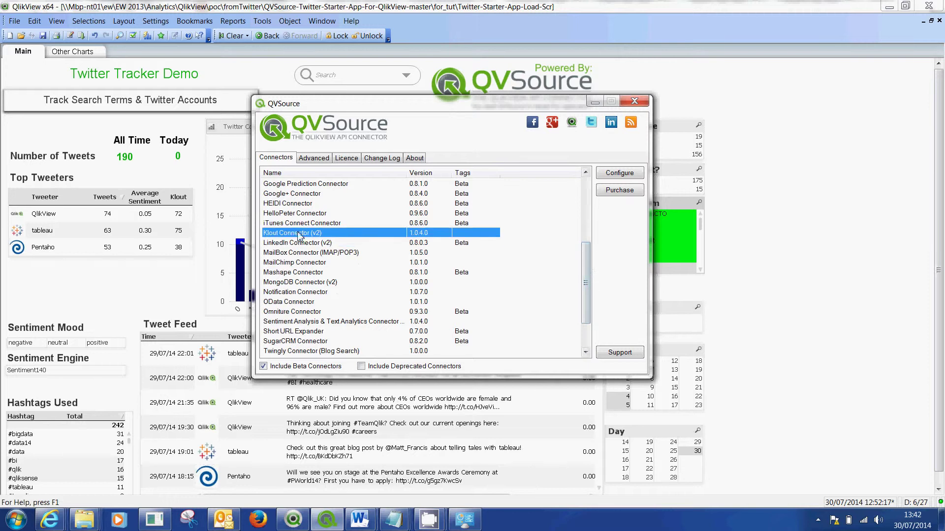
{"action": "left_click_drag", "start_coordinate": [587, 259], "coordinate": [587, 284]}
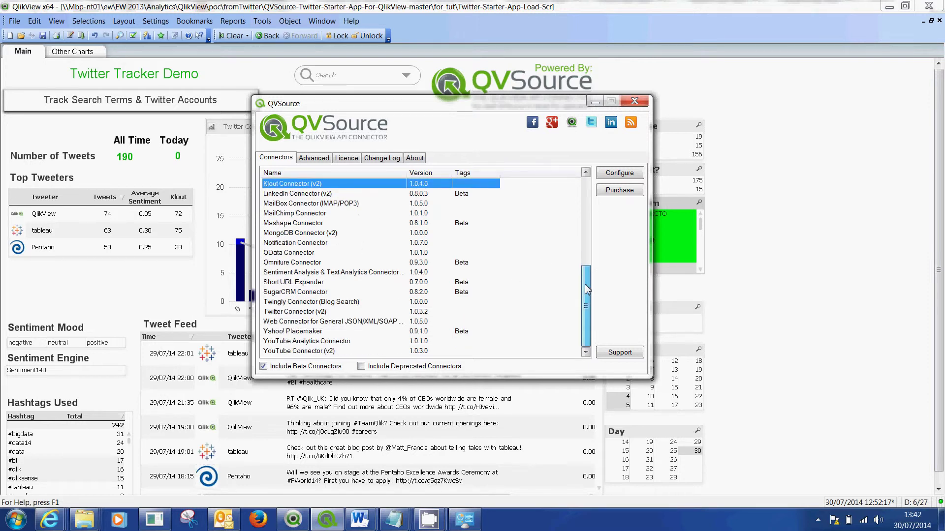
{"action": "left_click", "coordinate": [348, 312]}
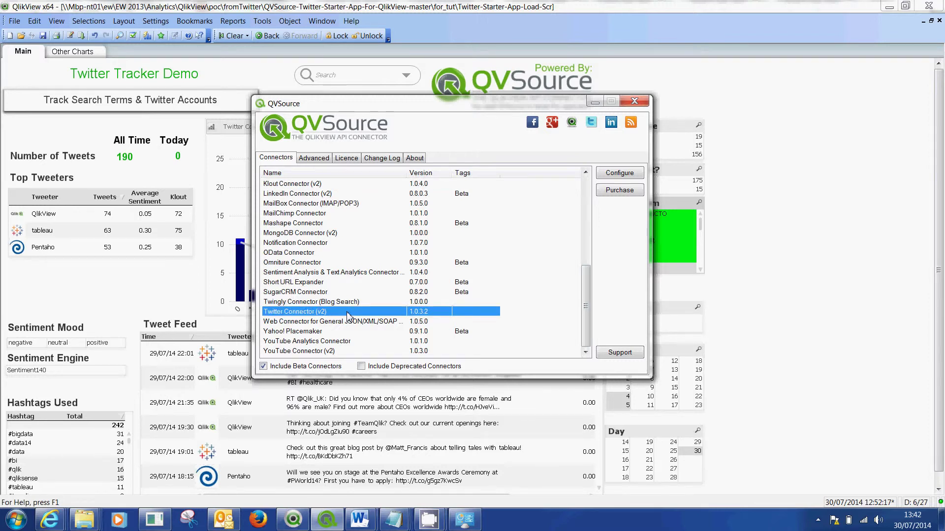
Step: Open Twitter Connector (v2) and preview the tweets returned by the #bigData search
{"action": "double_click", "coordinate": [347, 312]}
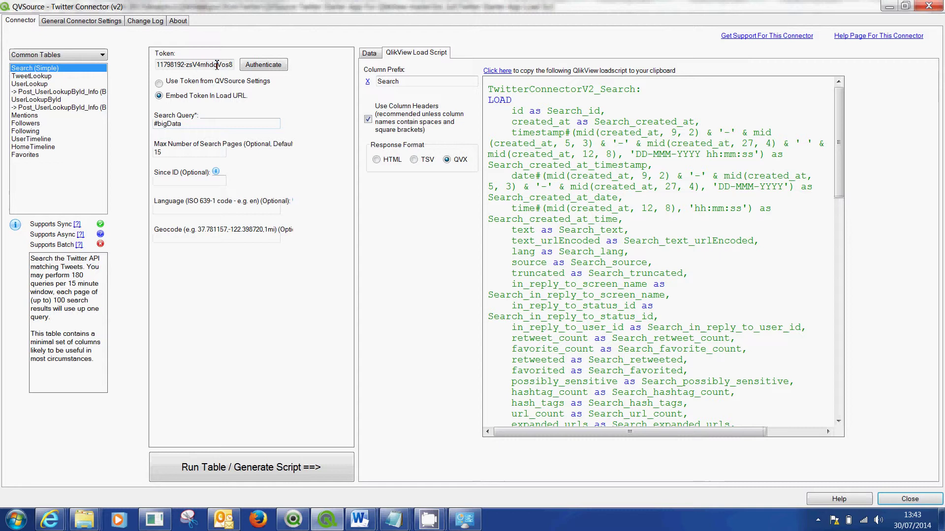
{"action": "left_click", "coordinate": [370, 53]}
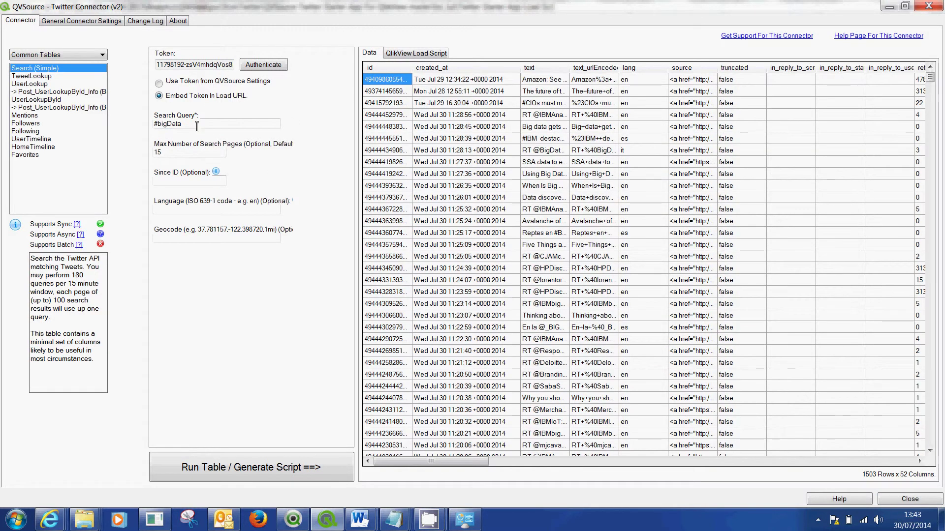
{"action": "left_click_drag", "start_coordinate": [181, 124], "coordinate": [157, 123]}
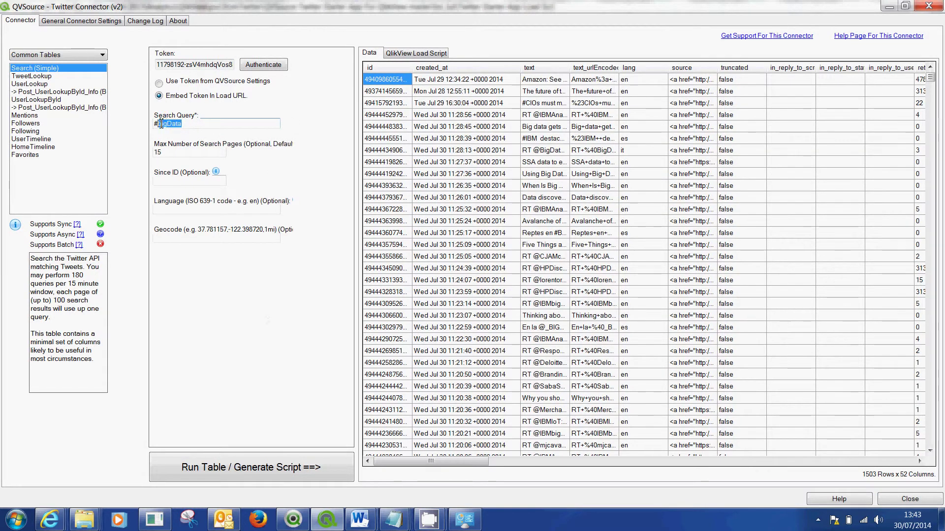
{"action": "left_click", "coordinate": [196, 126]}
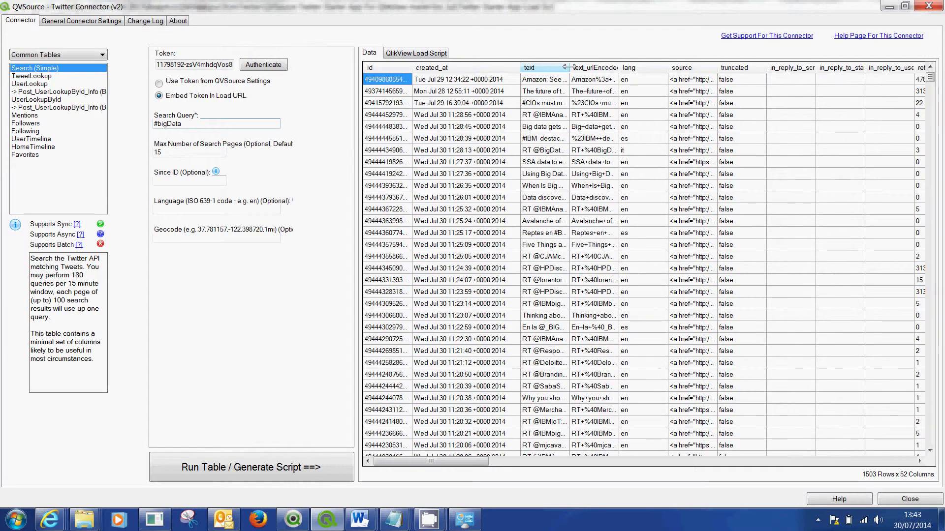
Step: Widen the tweet text column, then view the generated QlikView load script and its documentation link
{"action": "left_click_drag", "start_coordinate": [665, 68], "coordinate": [667, 67]}
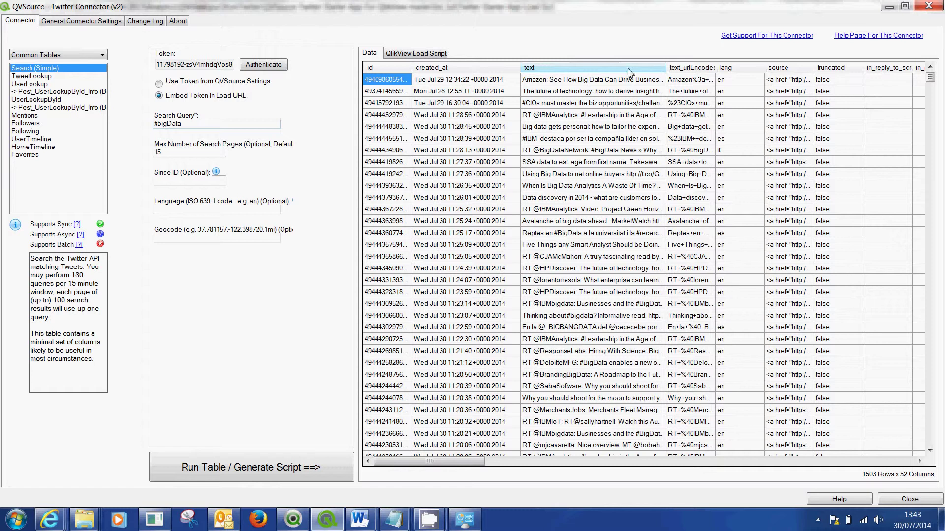
{"action": "left_click_drag", "start_coordinate": [930, 78], "coordinate": [932, 272]}
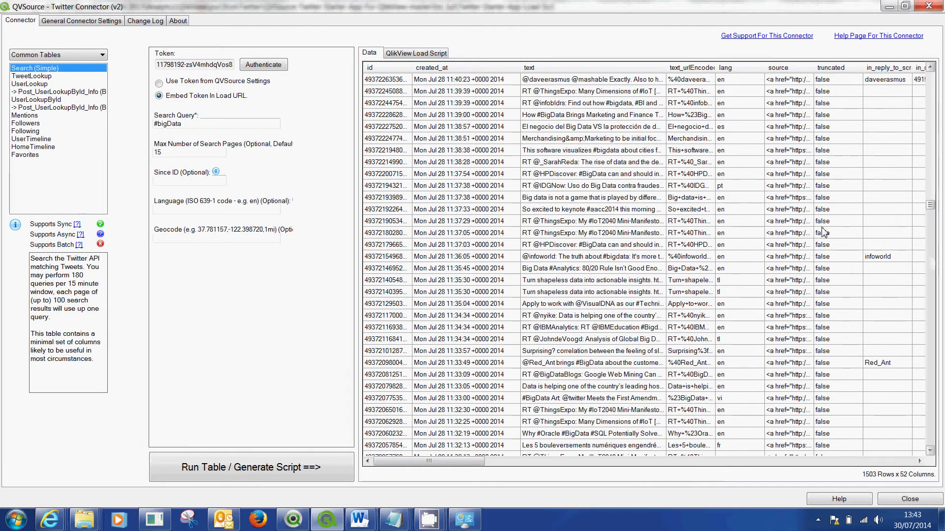
{"action": "left_click", "coordinate": [422, 55]}
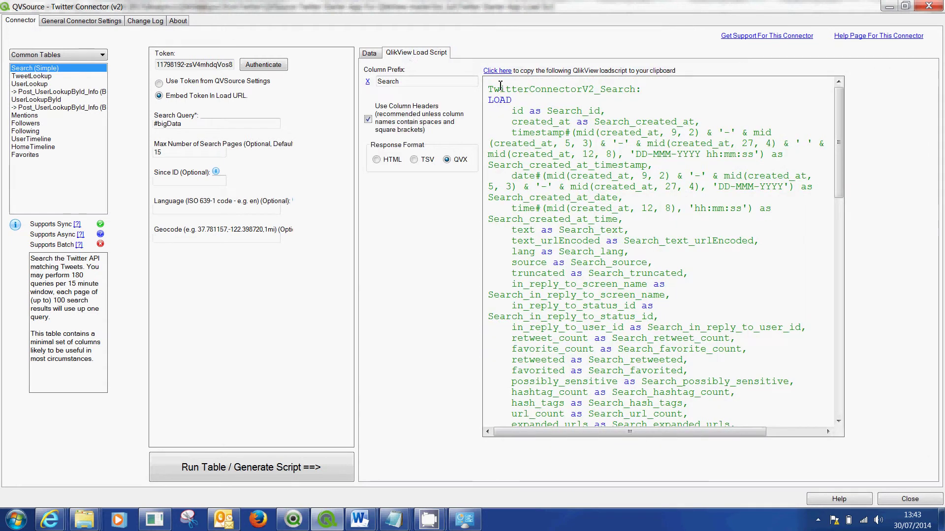
{"action": "left_click", "coordinate": [498, 71]}
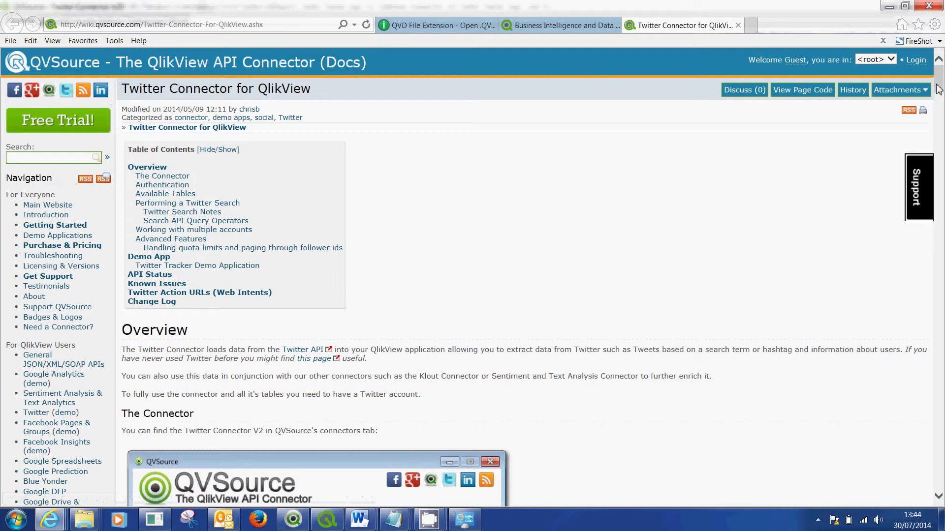
Step: Go to the Twitter Tracker Demo Application wiki page and its zip Download, then minimize the browser
{"action": "left_click", "coordinate": [150, 258]}
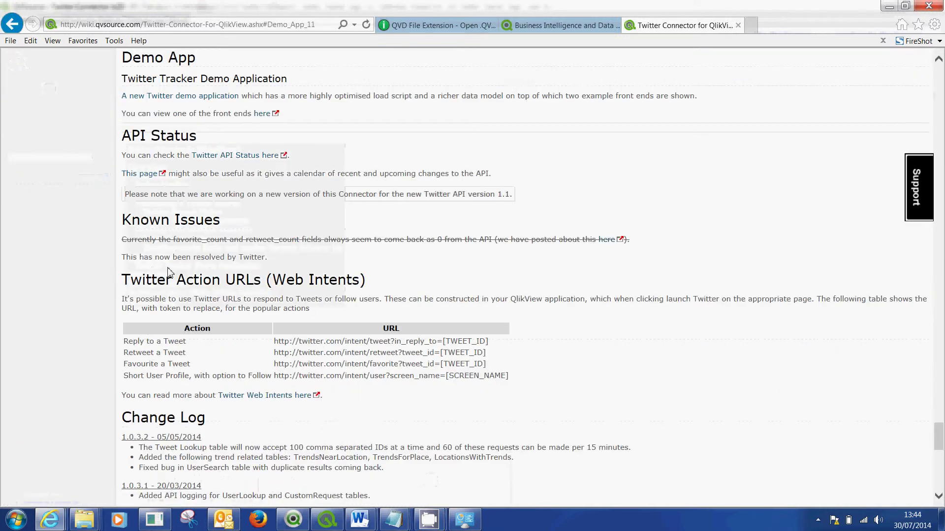
{"action": "left_click", "coordinate": [203, 99]}
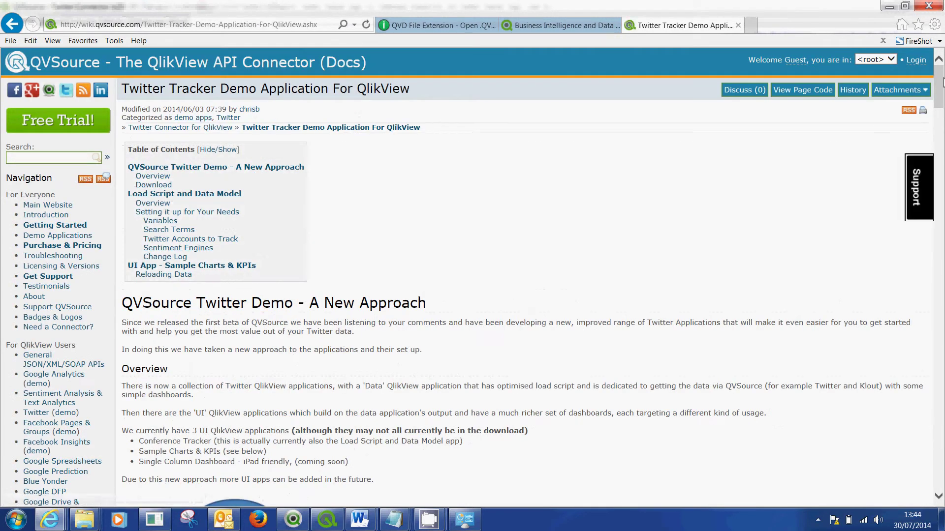
{"action": "left_click_drag", "start_coordinate": [941, 83], "coordinate": [941, 159]}
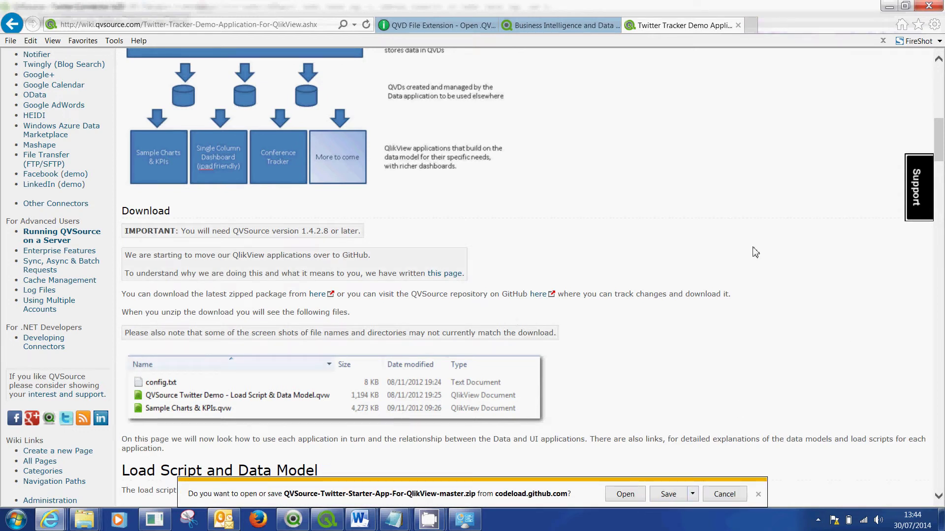
{"action": "left_click", "coordinate": [889, 7]}
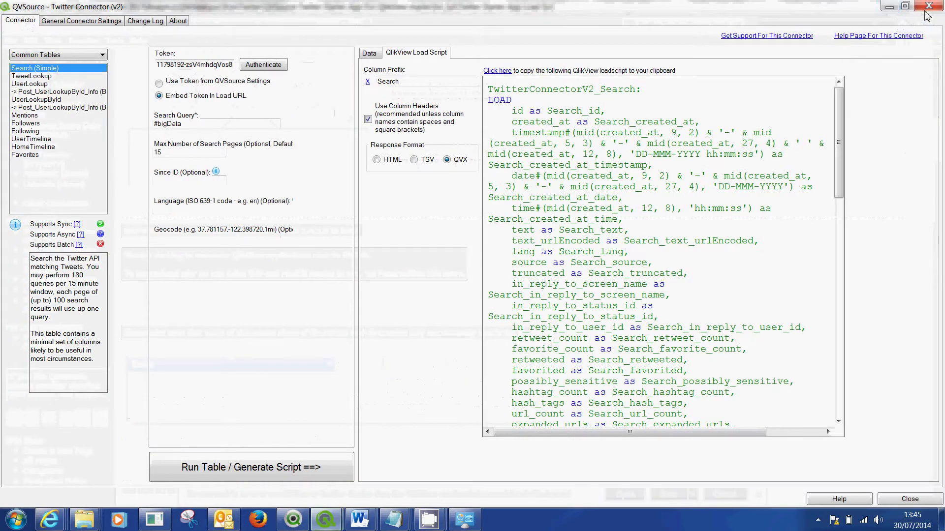
Step: Close the Twitter Connector, scroll the SearchTerm list, and open the Twitter Tracker load script
{"action": "left_click", "coordinate": [931, 8]}
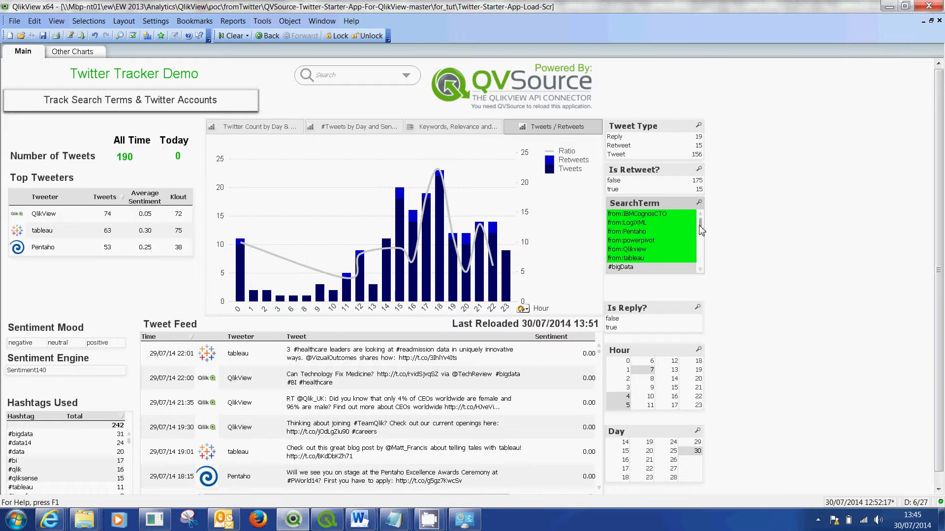
{"action": "scroll", "coordinate": [700, 230], "scroll_direction": "down", "scroll_amount": 1}
{"action": "left_click_drag", "start_coordinate": [701, 230], "coordinate": [700, 253]}
{"action": "left_click", "coordinate": [70, 36]}
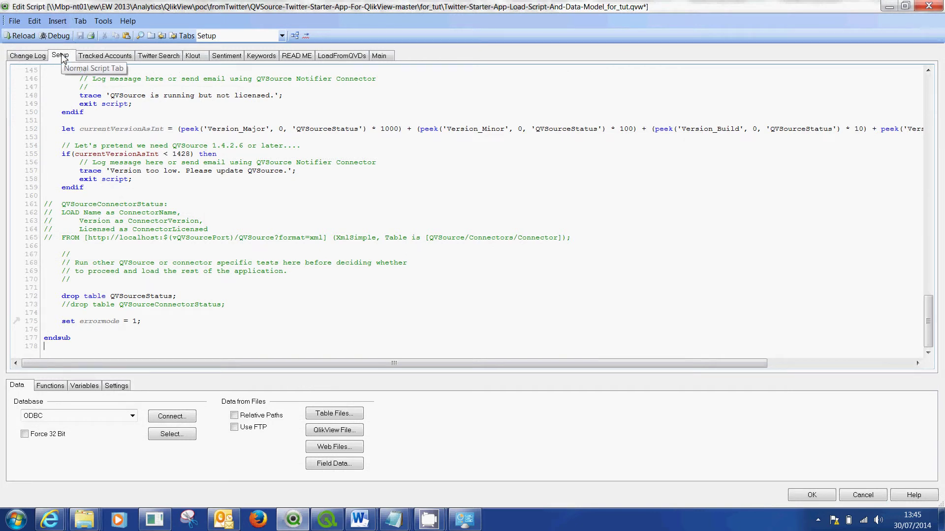
Step: Find 'config' in the load script to locate the config and config_FQ_Dig include lines, then close it
{"action": "key", "text": "ctrl+f"}
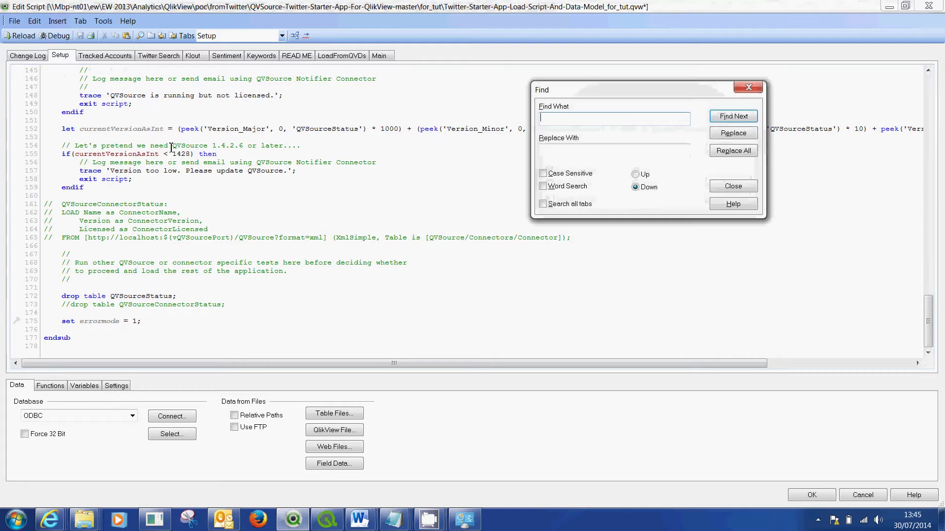
{"action": "type", "text": "config"}
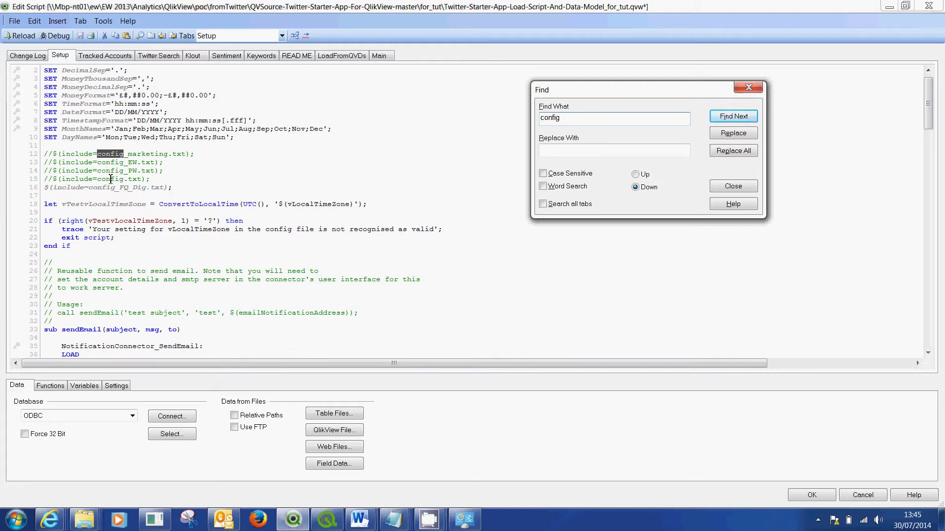
{"action": "left_click_drag", "start_coordinate": [98, 179], "coordinate": [133, 180]}
{"action": "left_click", "coordinate": [141, 180]}
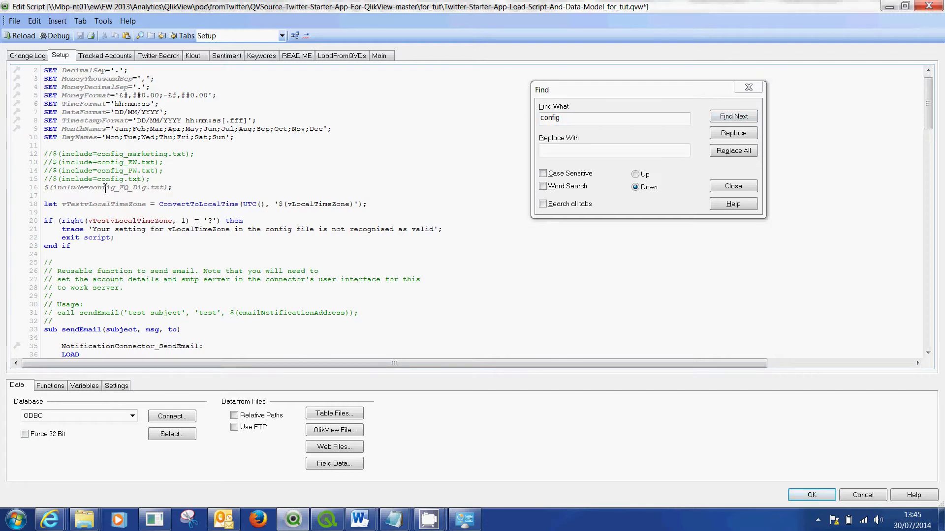
{"action": "left_click_drag", "start_coordinate": [123, 189], "coordinate": [156, 189]}
{"action": "left_click", "coordinate": [179, 190]}
{"action": "left_click", "coordinate": [749, 87]}
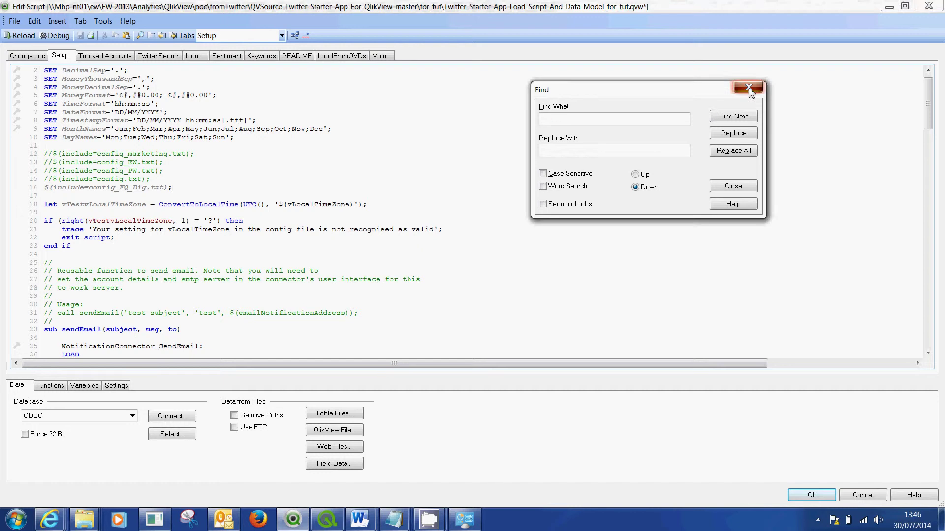
{"action": "left_click", "coordinate": [921, 6]}
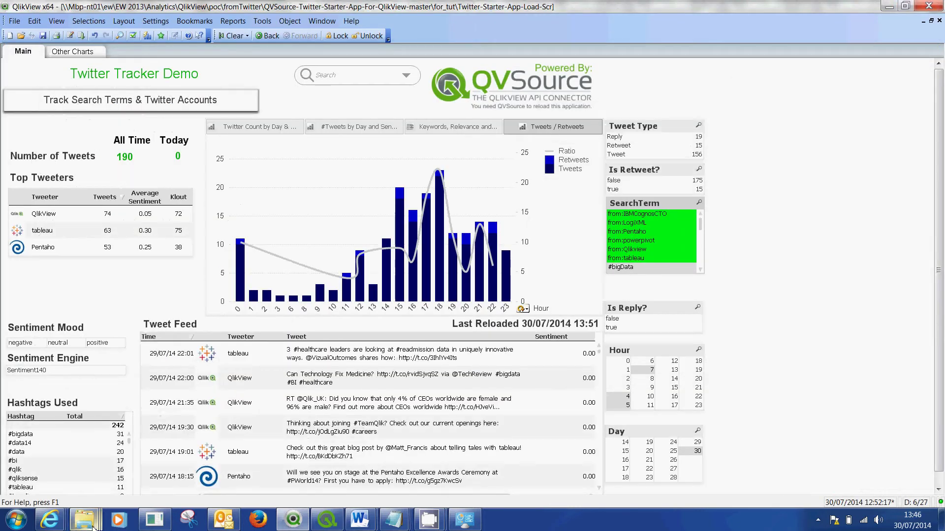
Step: In the for_tut folder, widen the Name column, preview config_FQ_Dig and open it as text
{"action": "mouse_move", "coordinate": [90, 525]}
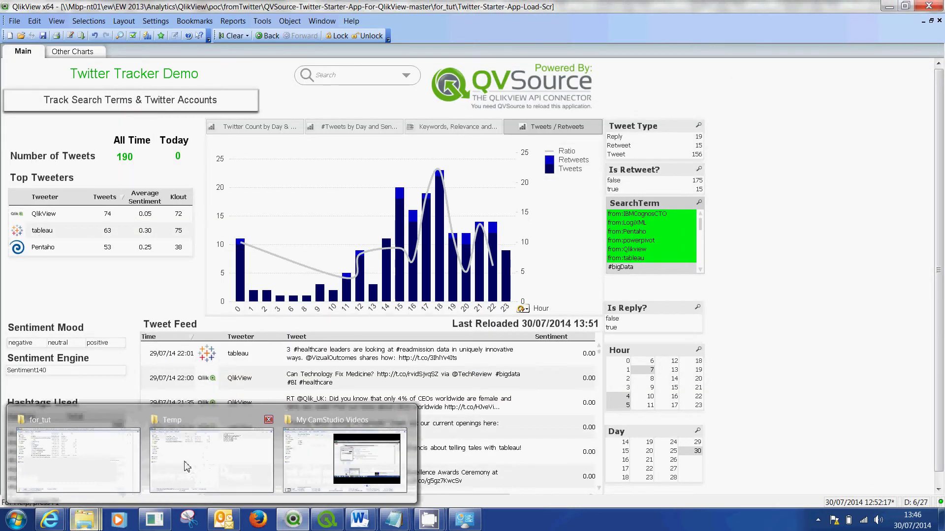
{"action": "left_click", "coordinate": [99, 467]}
{"action": "left_click", "coordinate": [200, 394]}
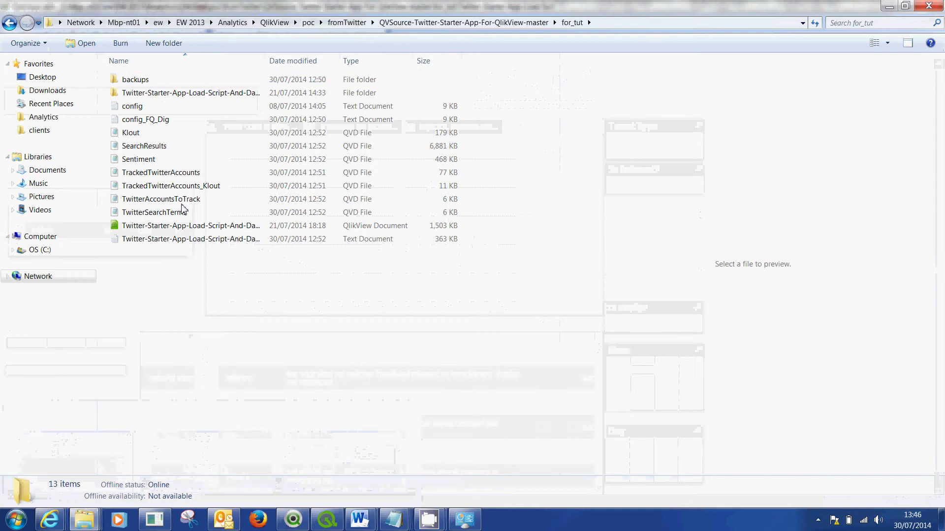
{"action": "left_click", "coordinate": [171, 227]}
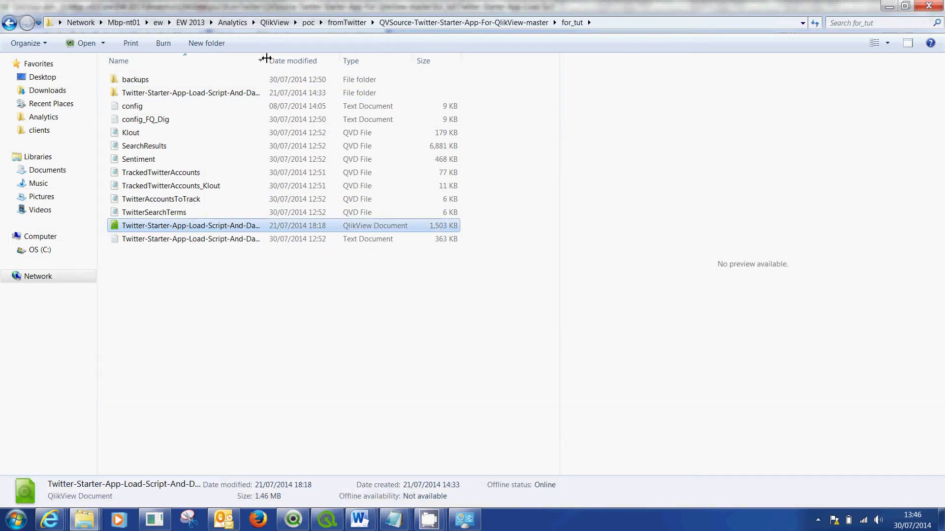
{"action": "left_click_drag", "start_coordinate": [265, 59], "coordinate": [375, 63]}
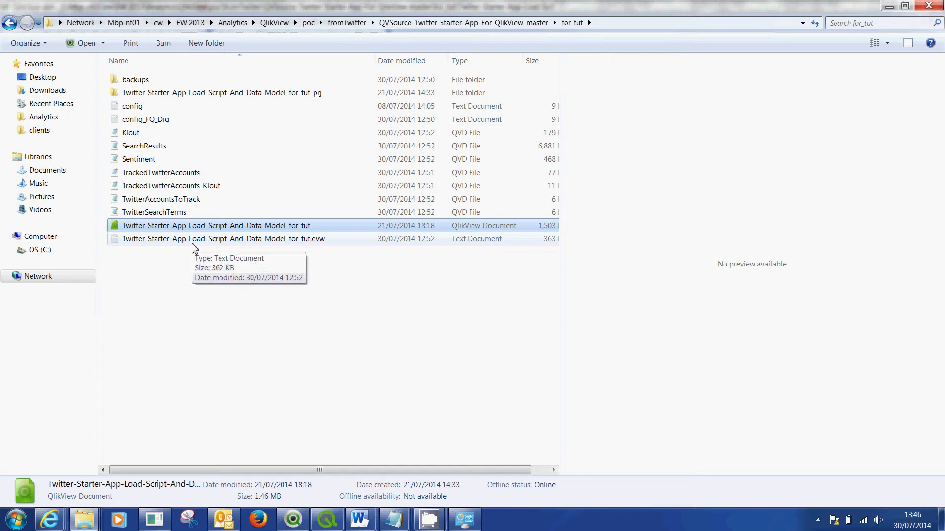
{"action": "left_click", "coordinate": [149, 121]}
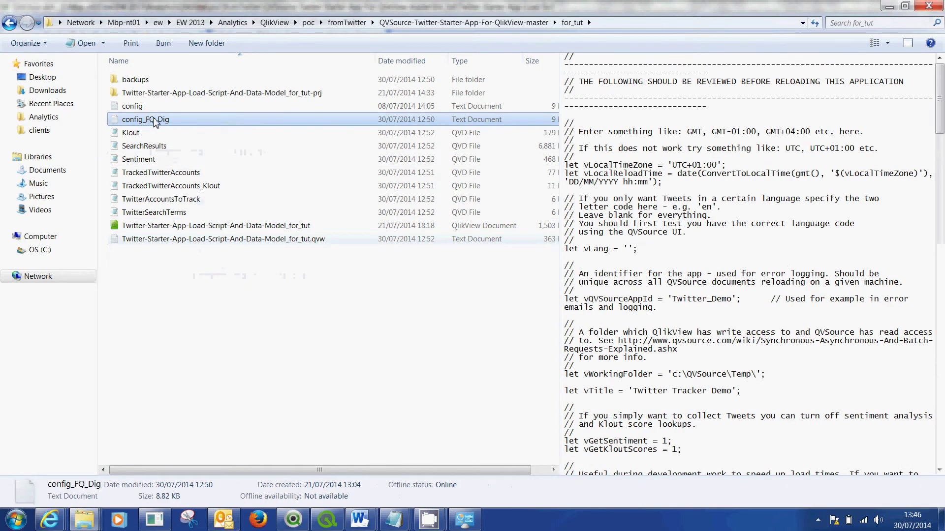
{"action": "double_click", "coordinate": [181, 126]}
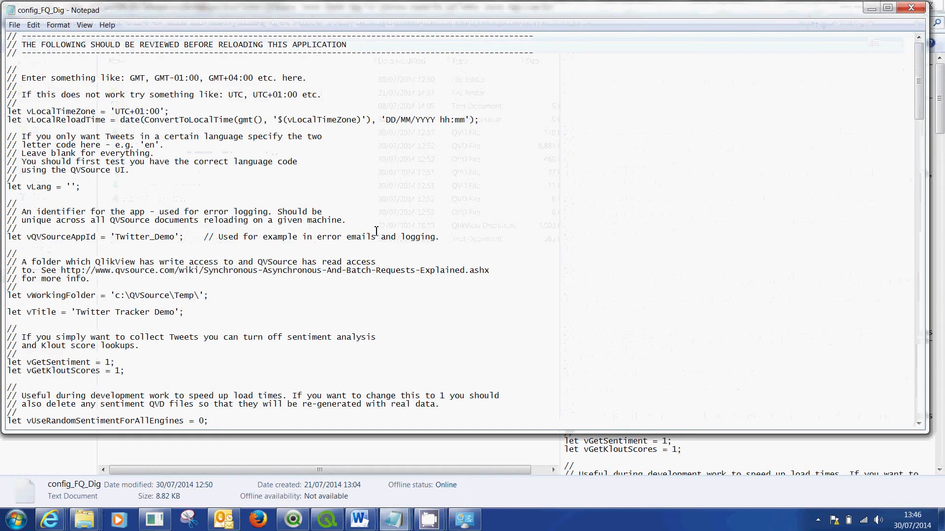
Step: Maximize Notepad and review the TwitterAccountsToTrack table's Grouping and TwitterAccount rows
{"action": "left_click", "coordinate": [887, 8]}
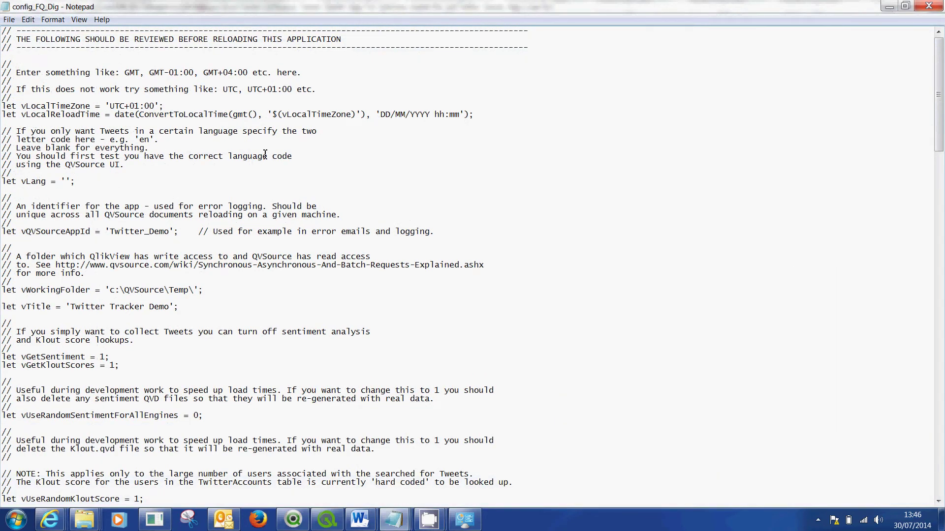
{"action": "left_click_drag", "start_coordinate": [937, 107], "coordinate": [930, 302]}
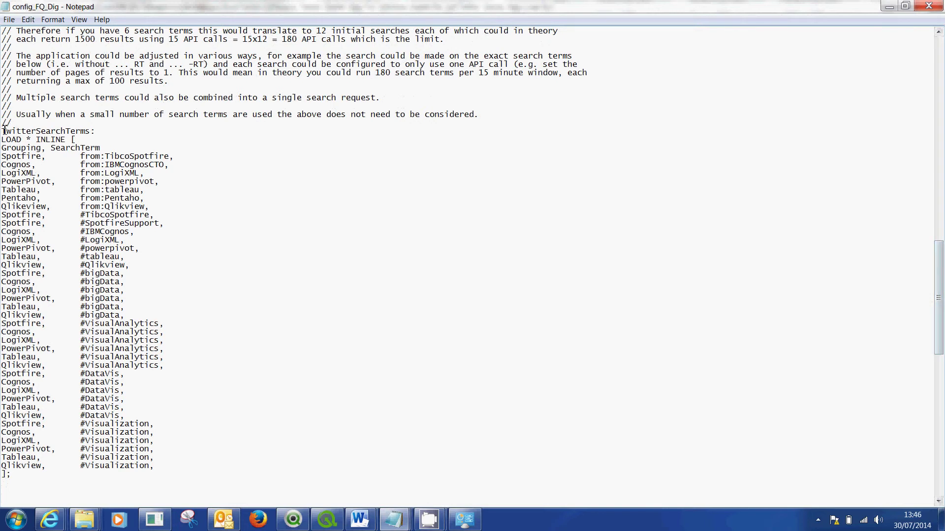
{"action": "left_click_drag", "start_coordinate": [940, 259], "coordinate": [938, 373]}
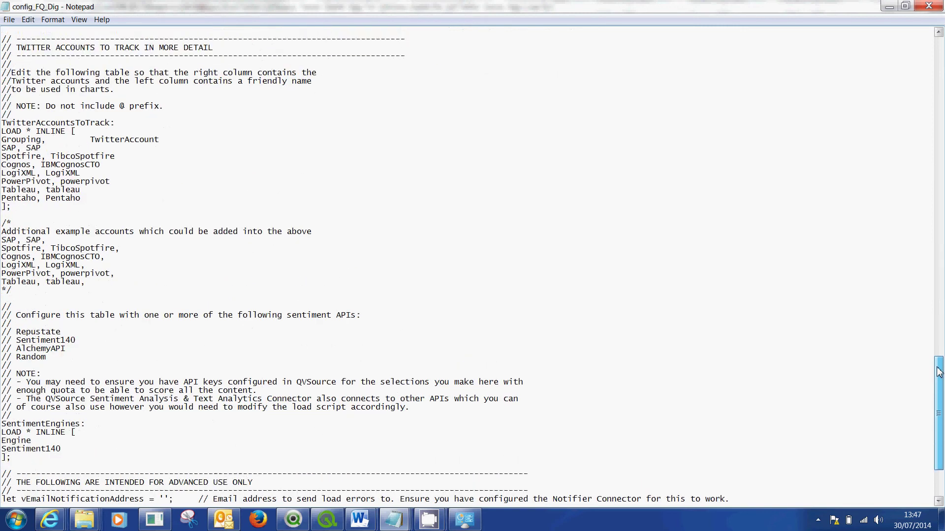
{"action": "left_click_drag", "start_coordinate": [17, 41], "coordinate": [245, 60]}
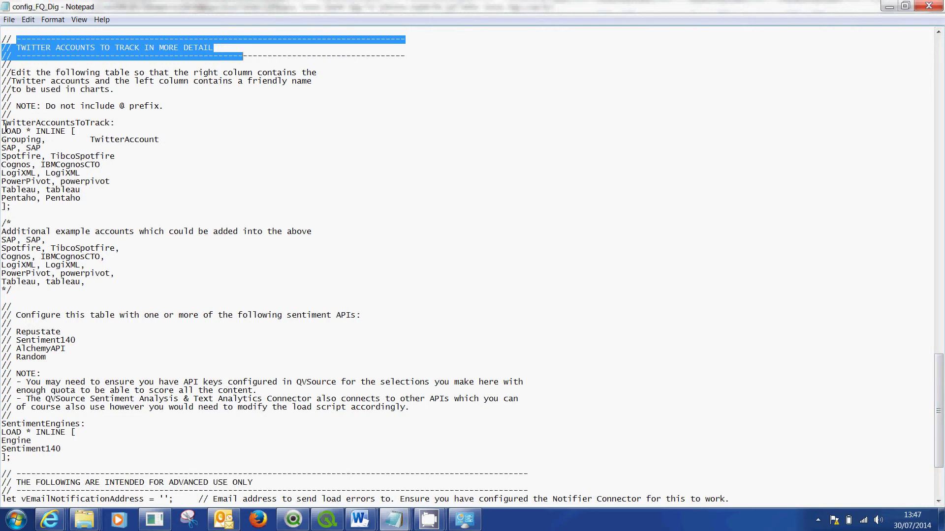
{"action": "left_click_drag", "start_coordinate": [4, 124], "coordinate": [136, 126]}
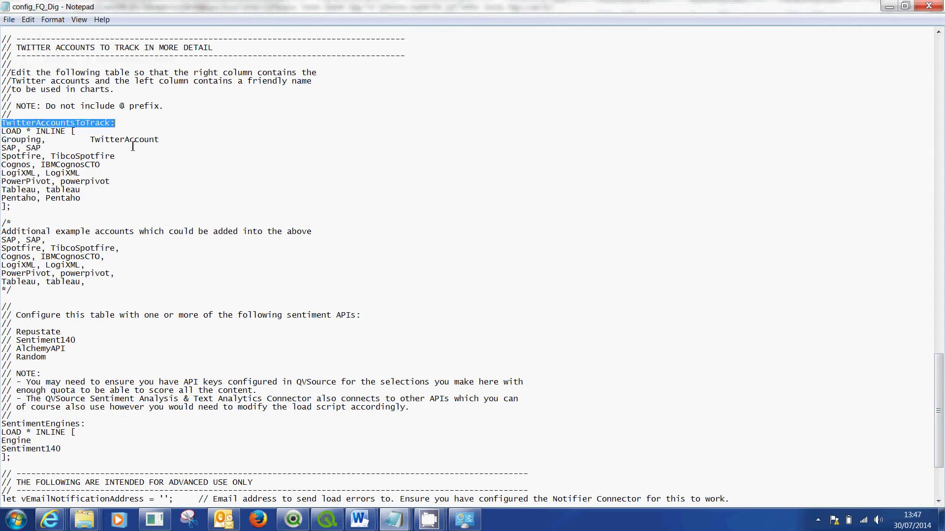
{"action": "left_click_drag", "start_coordinate": [4, 141], "coordinate": [161, 140]}
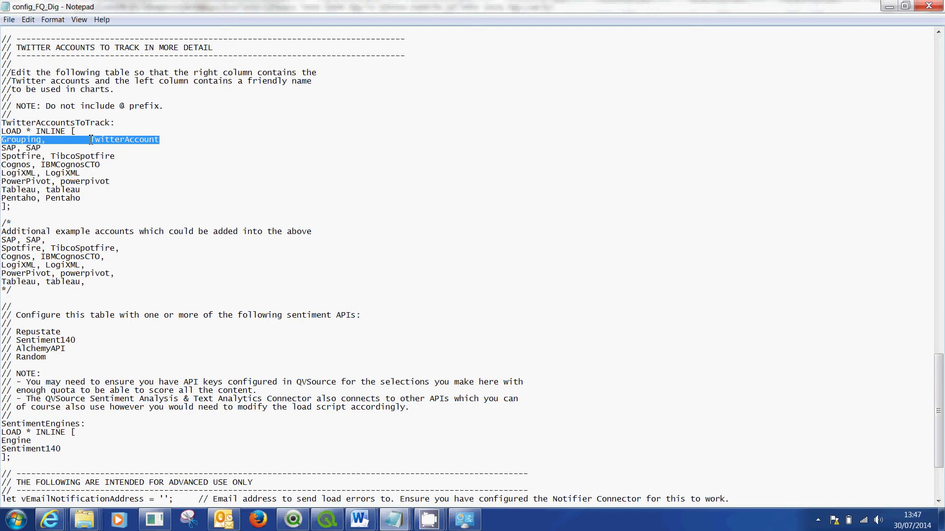
{"action": "left_click", "coordinate": [40, 157]}
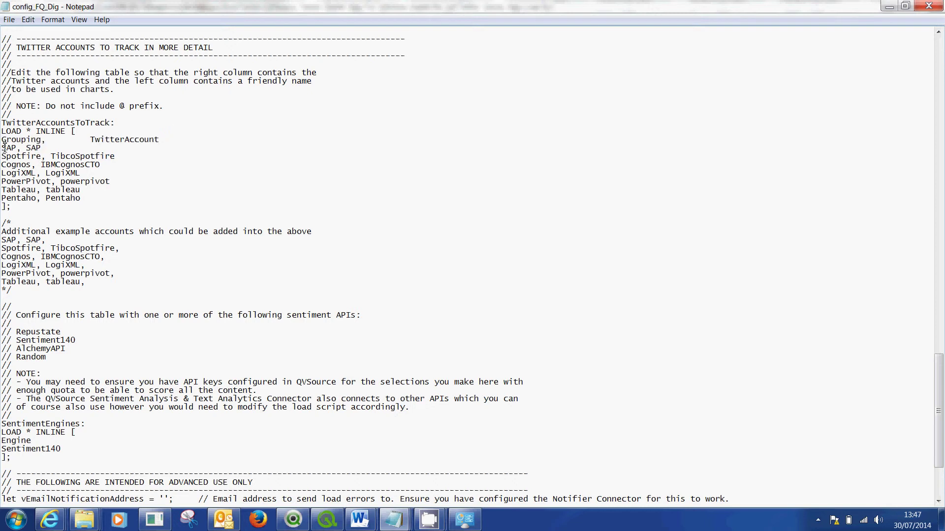
{"action": "left_click_drag", "start_coordinate": [2, 148], "coordinate": [94, 199]}
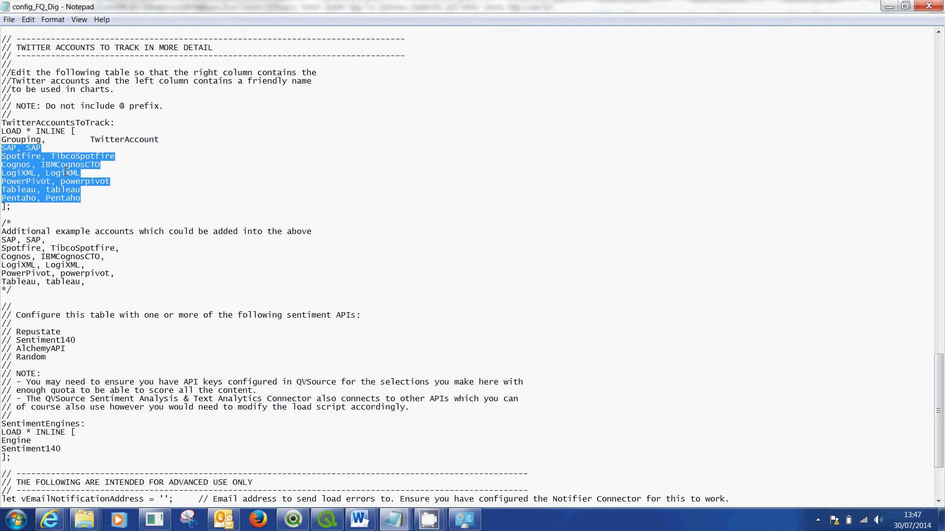
{"action": "left_click", "coordinate": [119, 191]}
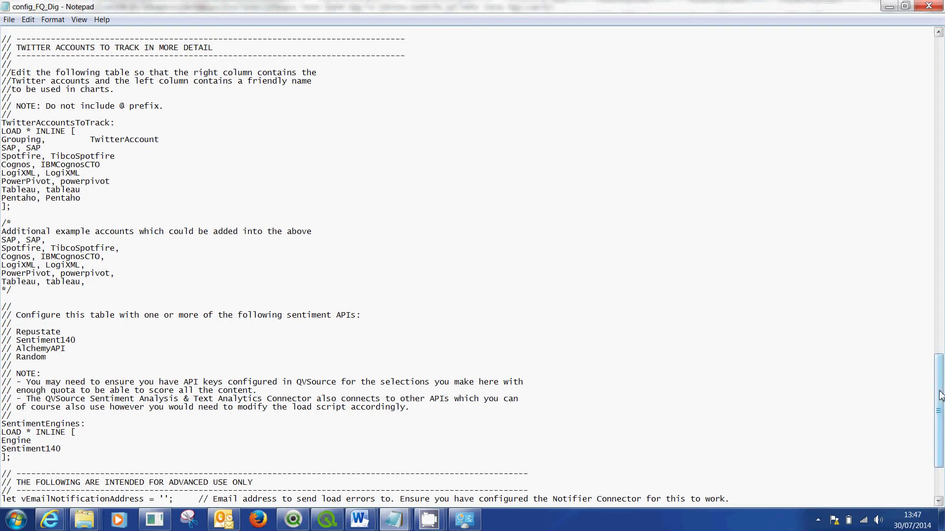
Step: Review the search operators table and the TwitterSearchTerms groupings, starting with Spotfire
{"action": "left_click_drag", "start_coordinate": [941, 395], "coordinate": [940, 282]}
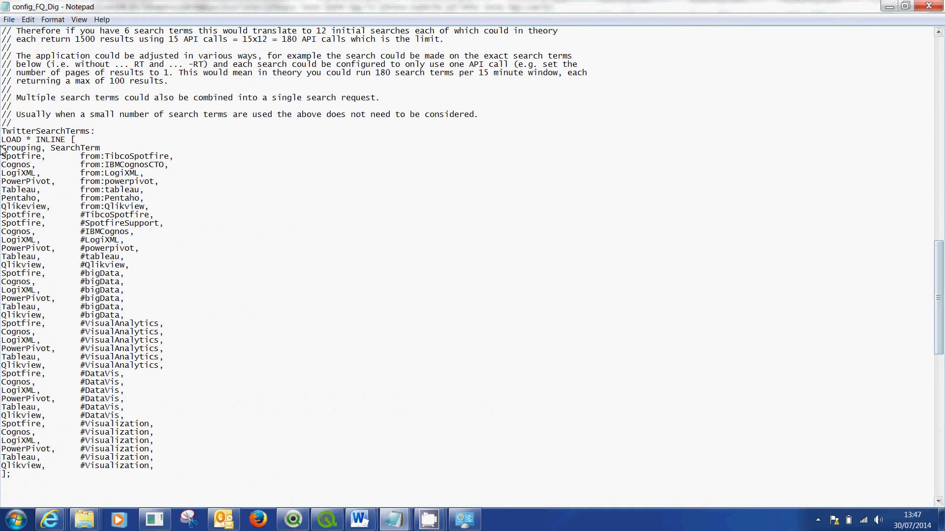
{"action": "left_click_drag", "start_coordinate": [2, 130], "coordinate": [127, 135]}
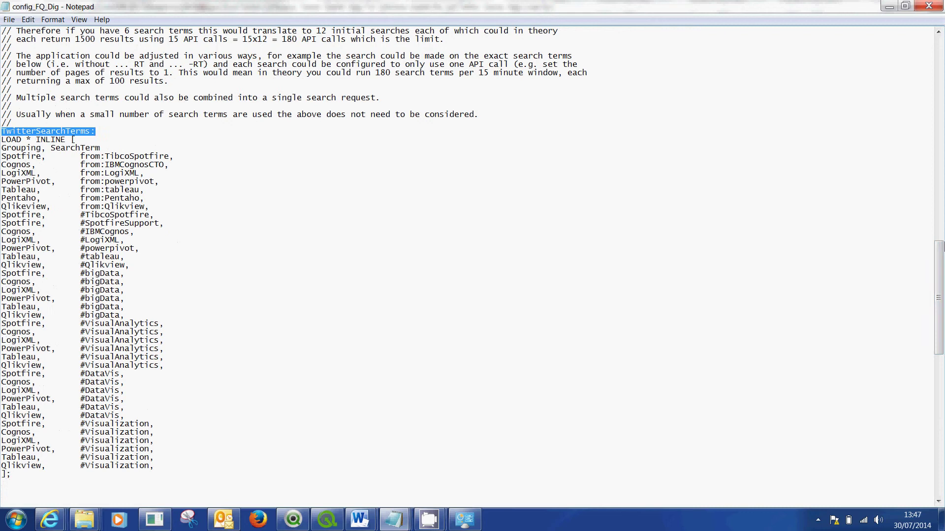
{"action": "left_click_drag", "start_coordinate": [940, 318], "coordinate": [940, 232]}
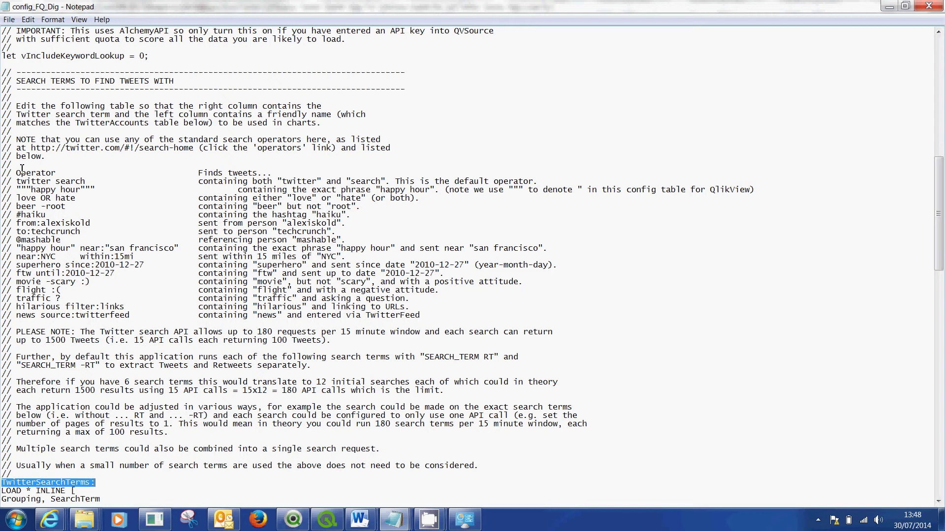
{"action": "left_click_drag", "start_coordinate": [16, 173], "coordinate": [55, 324]}
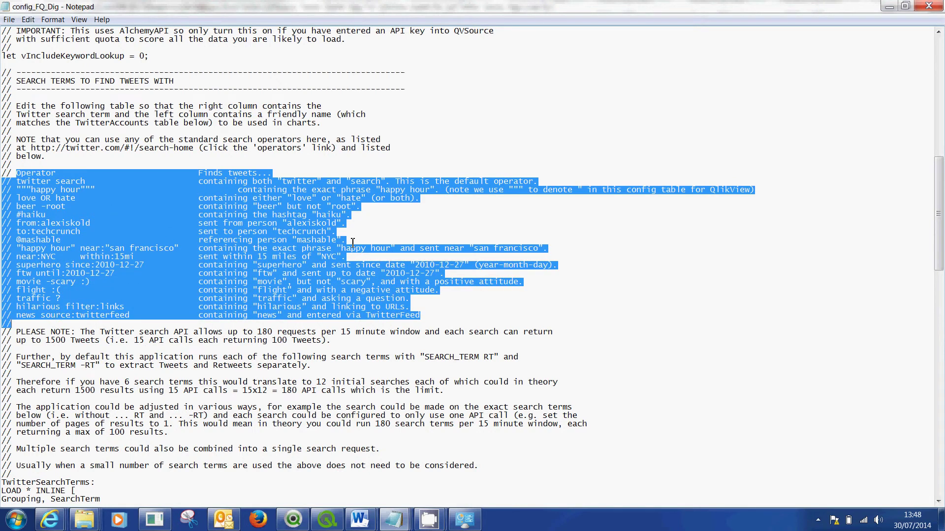
{"action": "left_click", "coordinate": [757, 239]}
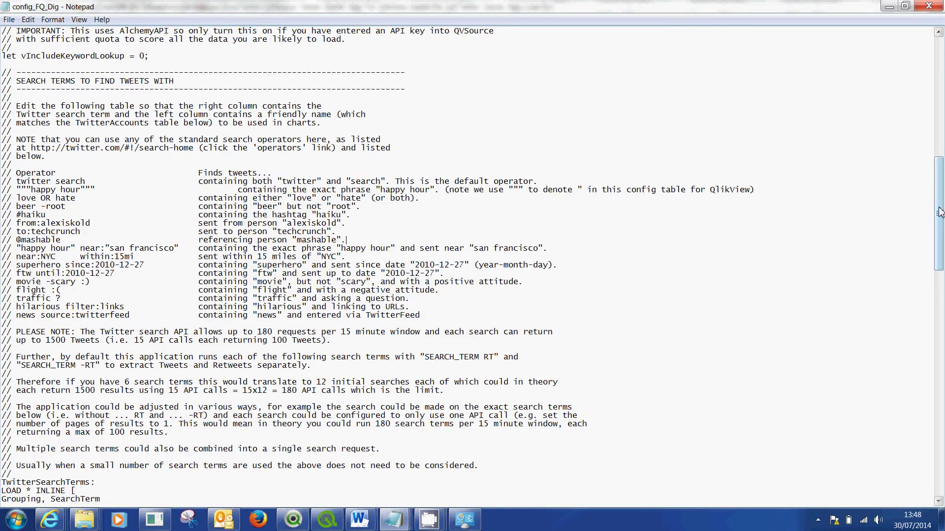
{"action": "left_click_drag", "start_coordinate": [940, 213], "coordinate": [930, 302]}
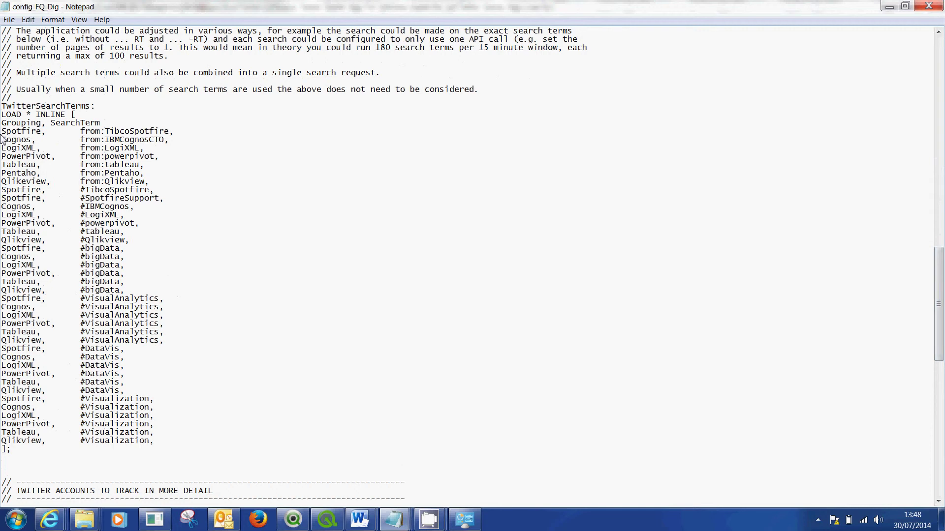
{"action": "left_click_drag", "start_coordinate": [4, 132], "coordinate": [27, 132]}
{"action": "left_click", "coordinate": [5, 124]}
{"action": "double_click", "coordinate": [23, 123]}
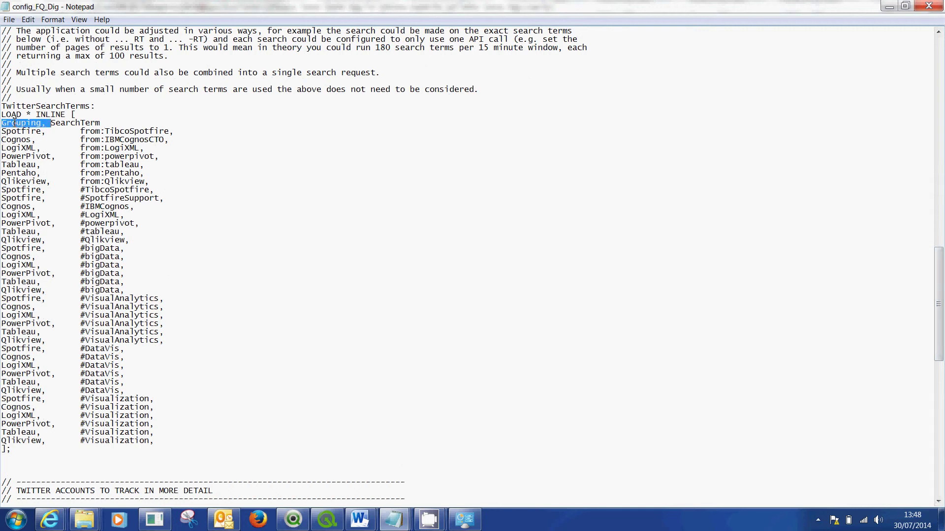
{"action": "double_click", "coordinate": [80, 124]}
{"action": "left_click", "coordinate": [75, 132]}
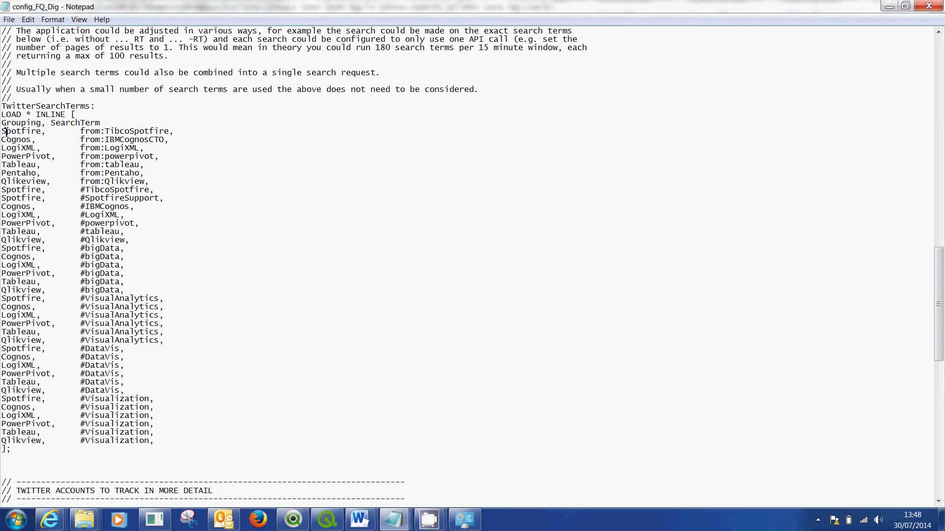
{"action": "left_click_drag", "start_coordinate": [2, 132], "coordinate": [169, 132]}
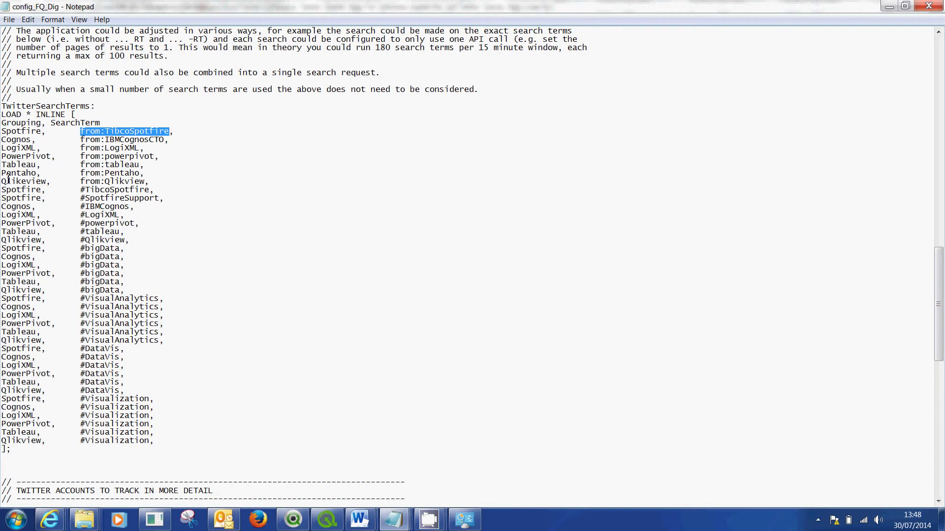
{"action": "left_click_drag", "start_coordinate": [6, 148], "coordinate": [153, 183]}
{"action": "left_click_drag", "start_coordinate": [51, 181], "coordinate": [2, 181]}
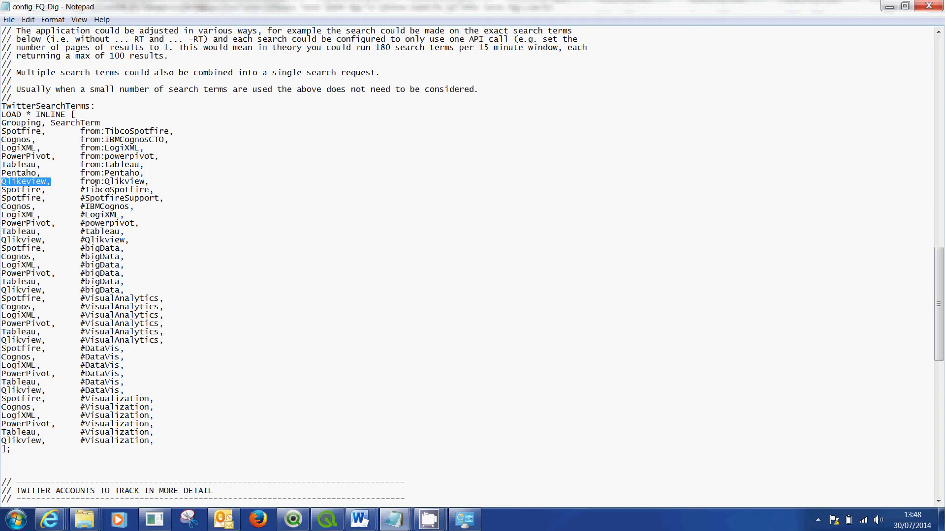
{"action": "left_click_drag", "start_coordinate": [80, 181], "coordinate": [157, 182]}
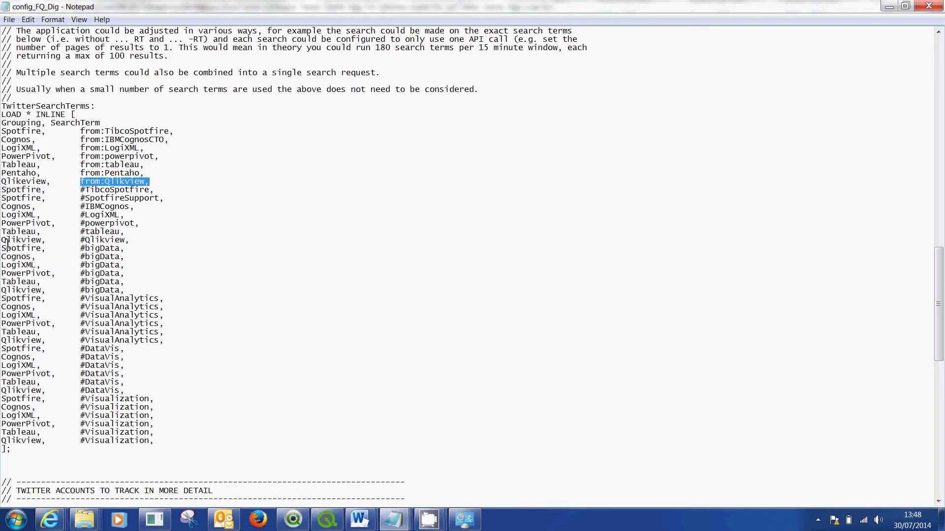
{"action": "mouse_move", "coordinate": [7, 248]}
{"action": "left_mouse_down"}
{"action": "mouse_move", "coordinate": [81, 256]}
{"action": "mouse_move", "coordinate": [140, 276]}
{"action": "mouse_move", "coordinate": [145, 292]}
{"action": "mouse_move", "coordinate": [30, 258]}
{"action": "mouse_move", "coordinate": [2, 239]}
{"action": "left_mouse_up"}
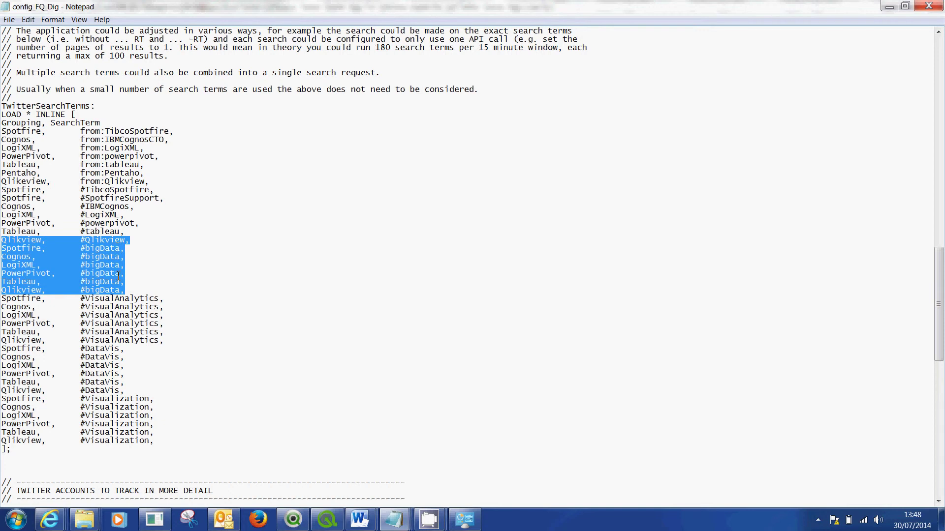
{"action": "left_click_drag", "start_coordinate": [169, 341], "coordinate": [2, 302]}
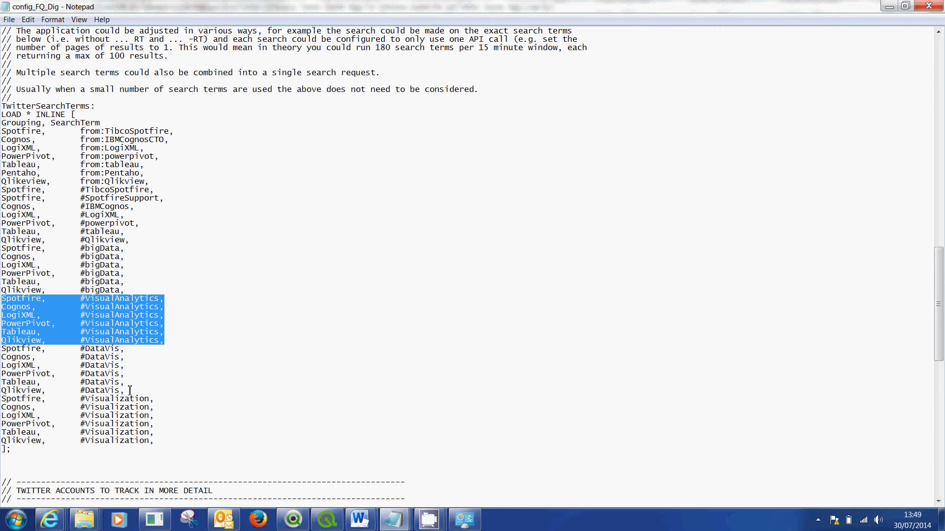
{"action": "left_click_drag", "start_coordinate": [130, 390], "coordinate": [2, 353]}
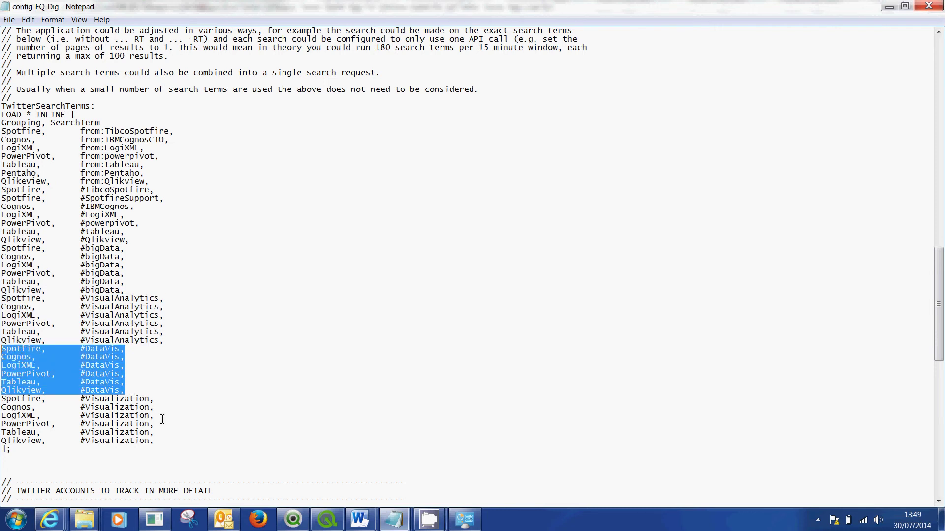
{"action": "left_click_drag", "start_coordinate": [132, 391], "coordinate": [114, 358]}
{"action": "left_click", "coordinate": [86, 351]}
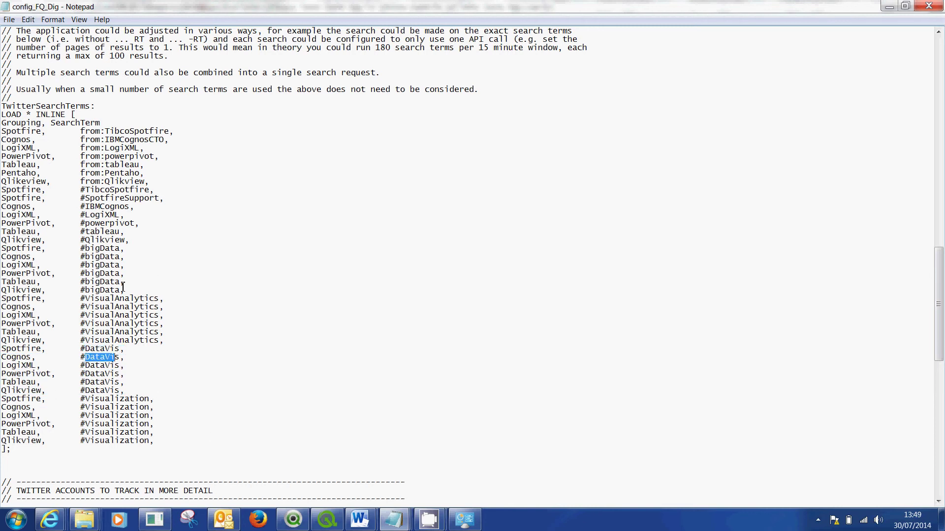
{"action": "left_click_drag", "start_coordinate": [121, 290], "coordinate": [16, 250]}
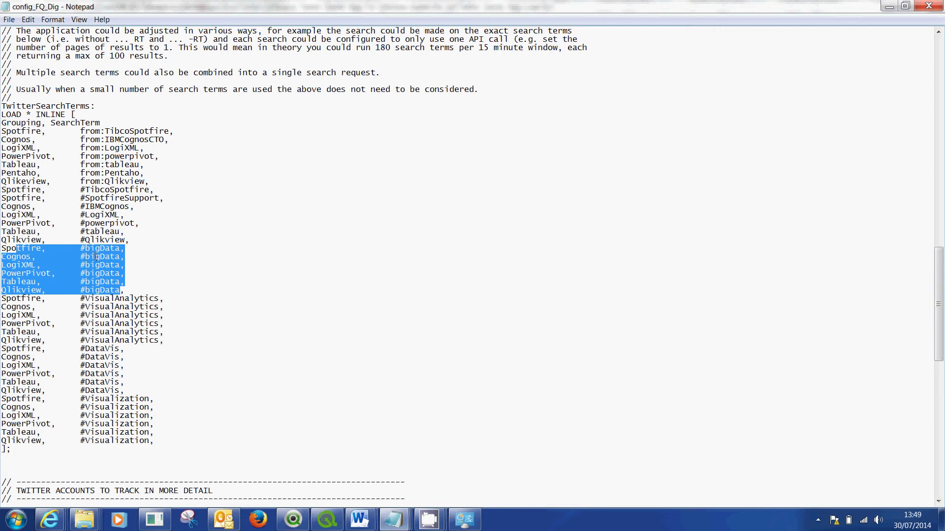
{"action": "left_click", "coordinate": [240, 304]}
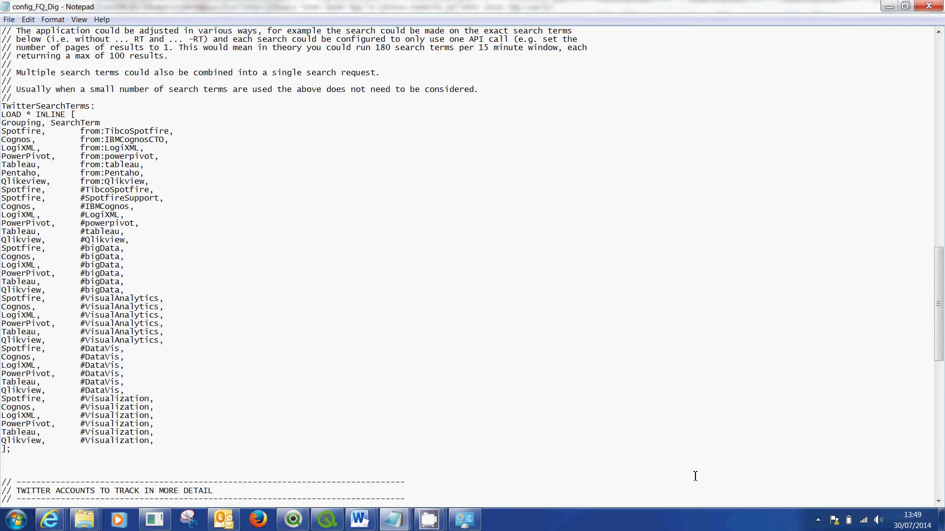
{"action": "left_click", "coordinate": [287, 525]}
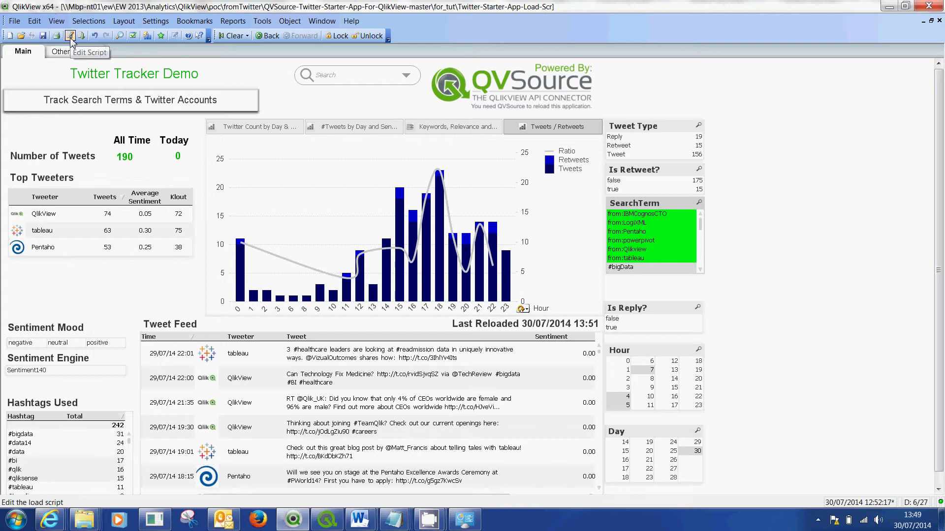
{"action": "left_click", "coordinate": [70, 36]}
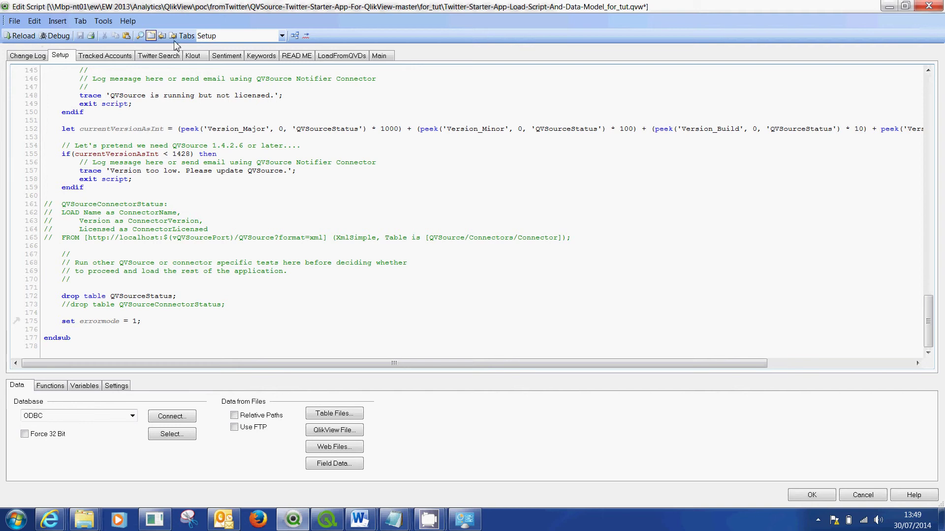
{"action": "left_click", "coordinate": [928, 6]}
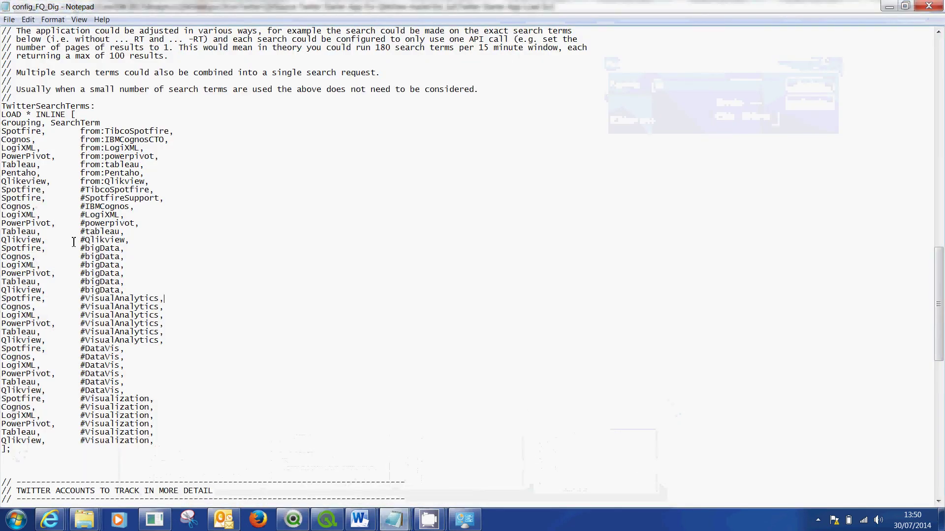
{"action": "left_click_drag", "start_coordinate": [940, 284], "coordinate": [940, 380]}
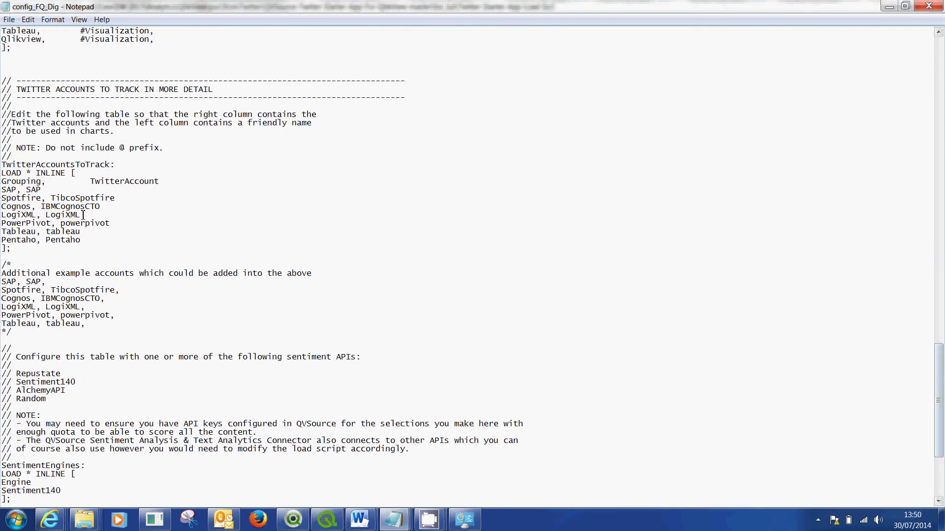
{"action": "left_click_drag", "start_coordinate": [2, 182], "coordinate": [95, 249]}
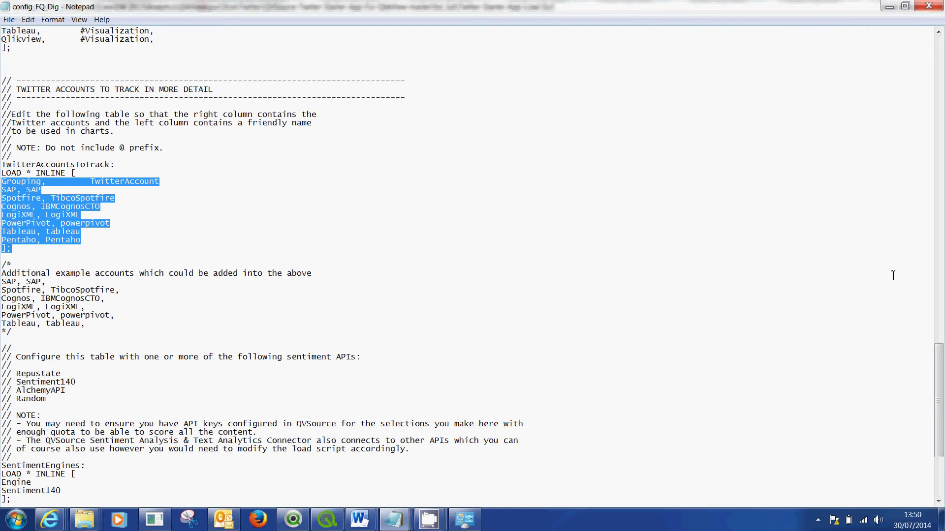
{"action": "left_click_drag", "start_coordinate": [940, 373], "coordinate": [941, 322]}
{"action": "scroll", "coordinate": [27, 254], "scroll_direction": "up", "scroll_amount": 8}
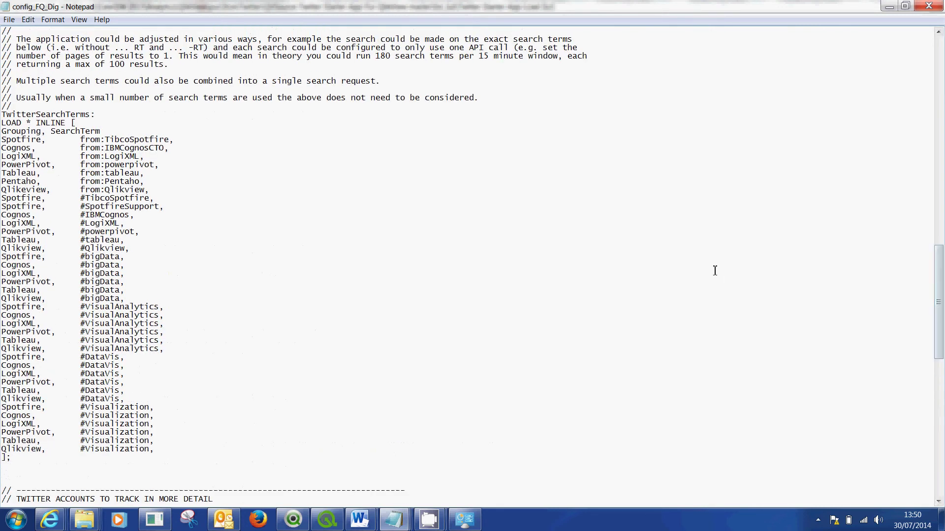
{"action": "left_click_drag", "start_coordinate": [942, 306], "coordinate": [934, 285]}
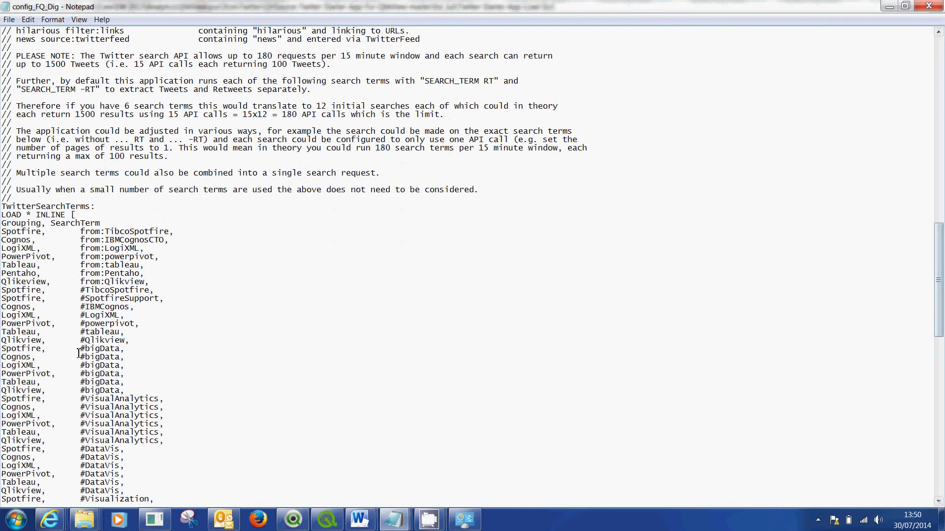
{"action": "left_click_drag", "start_coordinate": [79, 350], "coordinate": [86, 394]}
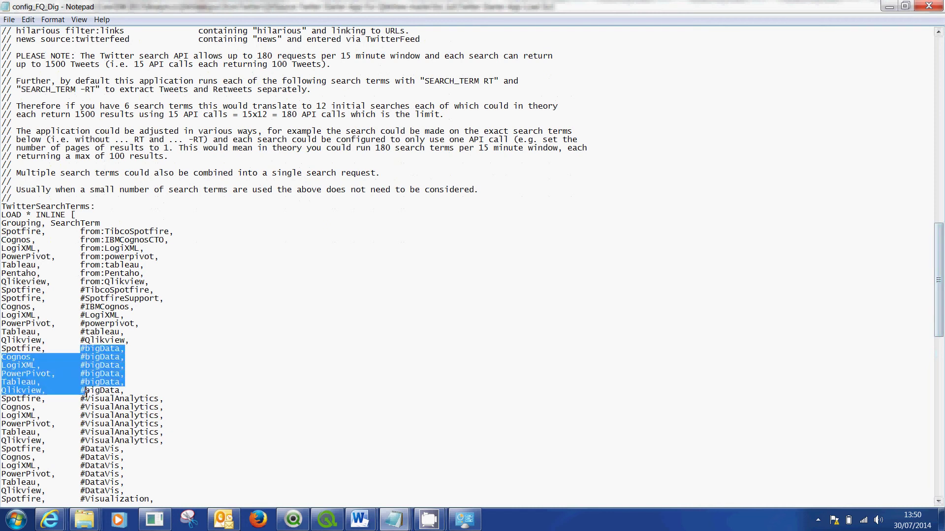
{"action": "left_click", "coordinate": [147, 391]}
{"action": "left_click_drag", "start_coordinate": [940, 338], "coordinate": [940, 285]}
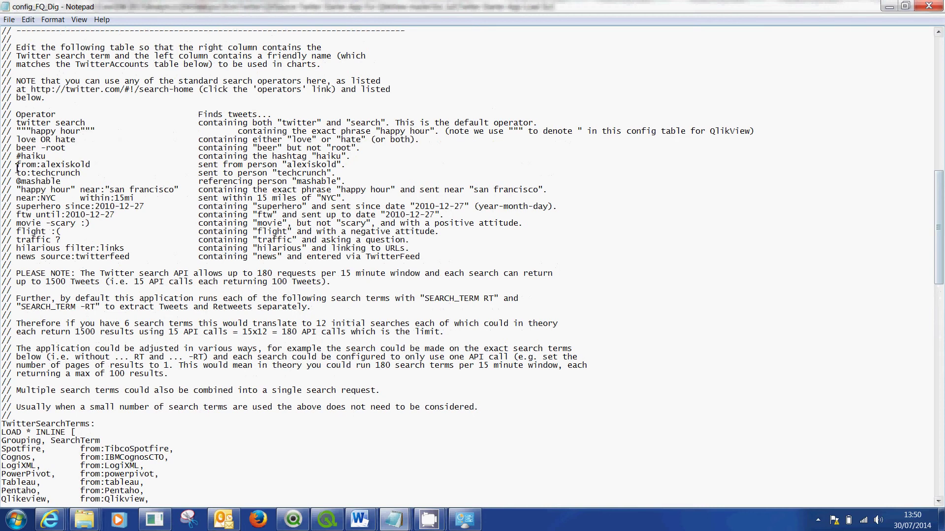
{"action": "left_click_drag", "start_coordinate": [17, 173], "coordinate": [358, 178]}
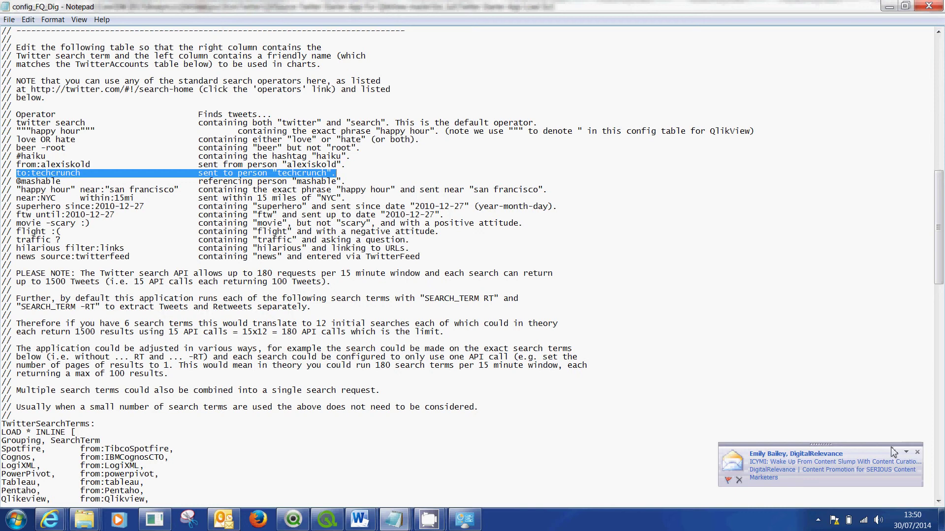
{"action": "left_click", "coordinate": [918, 452]}
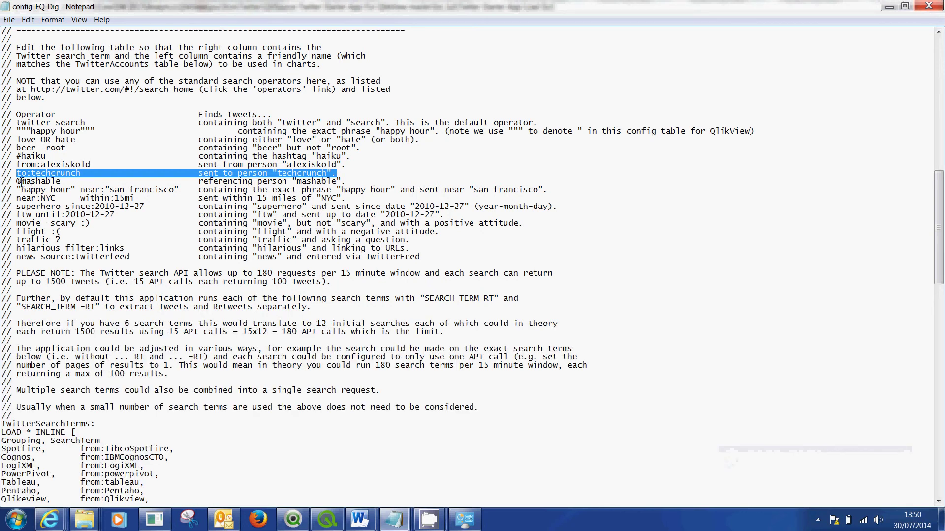
{"action": "left_click_drag", "start_coordinate": [22, 182], "coordinate": [143, 200]}
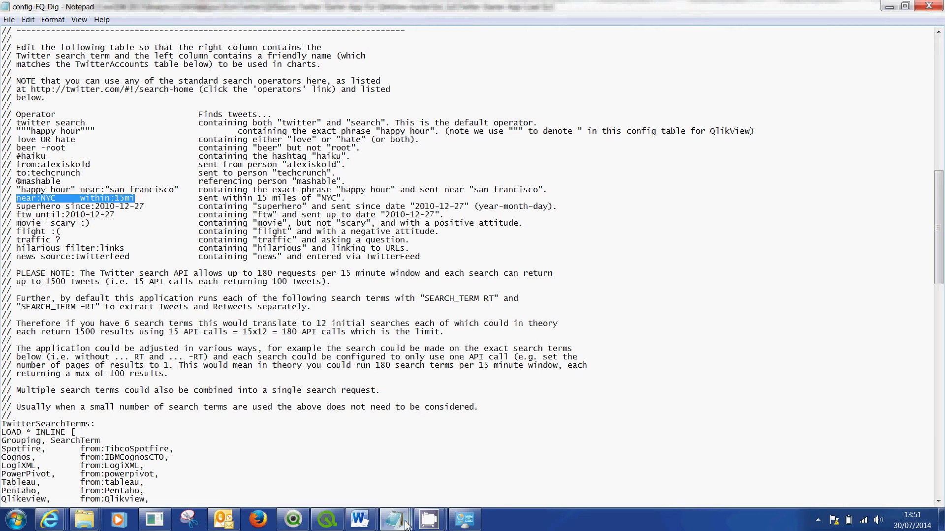
Step: Switch to QlikView, open Edit Script, and close it without making changes
{"action": "left_click", "coordinate": [296, 521]}
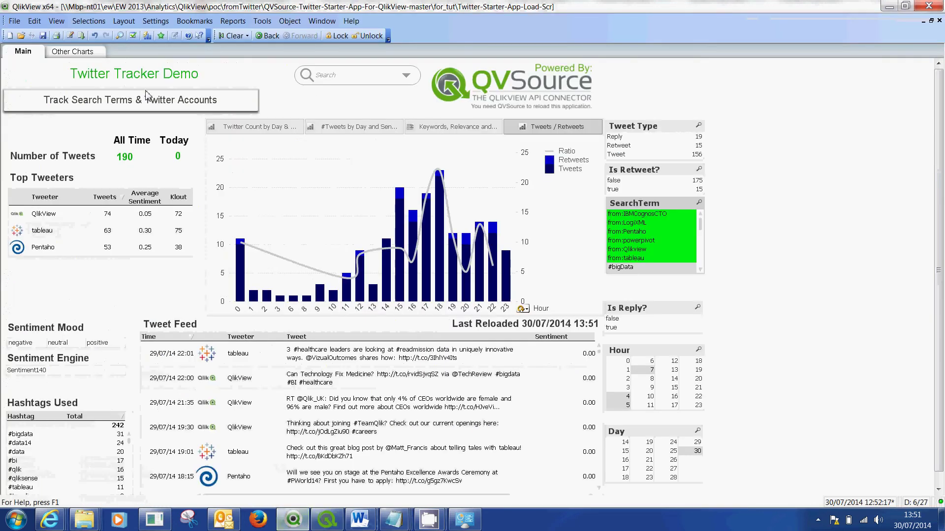
{"action": "left_click", "coordinate": [70, 35]}
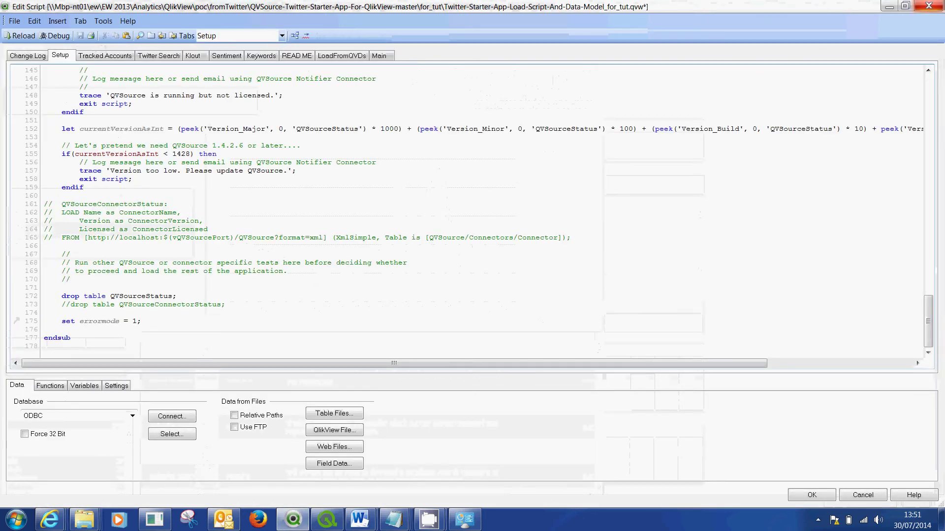
{"action": "left_click", "coordinate": [929, 6]}
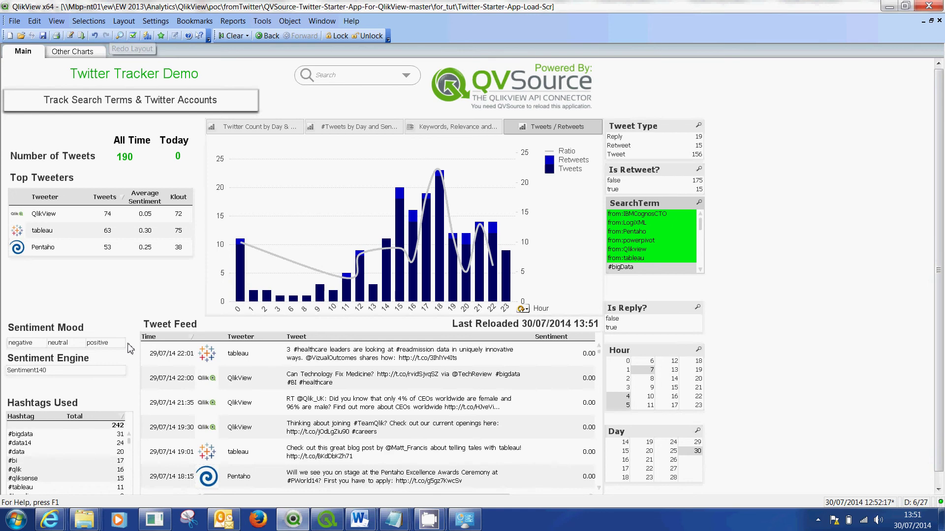
{"action": "mouse_move", "coordinate": [89, 528]}
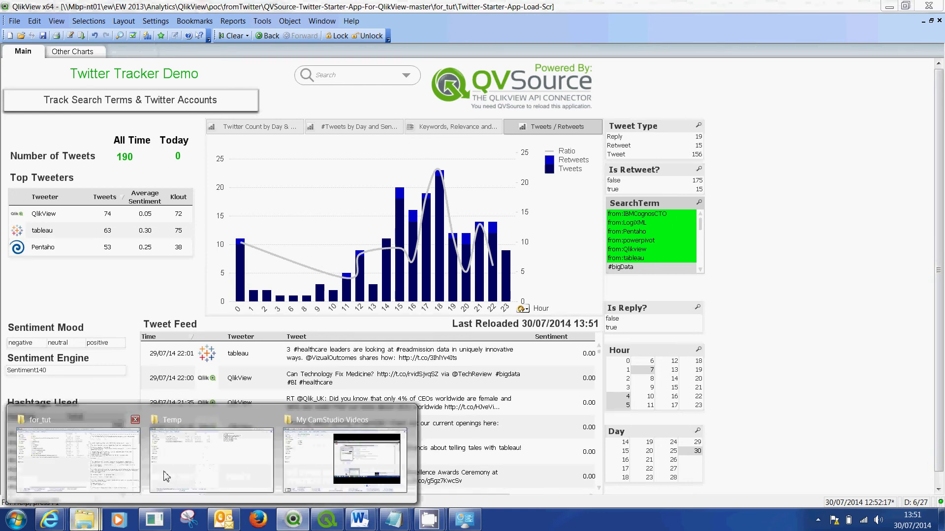
{"action": "left_click", "coordinate": [211, 458]}
{"action": "left_click", "coordinate": [199, 224]}
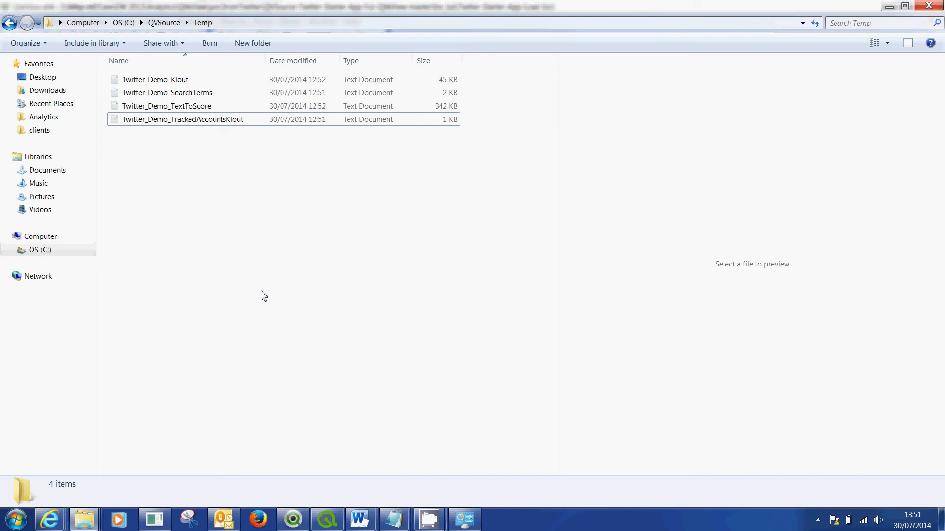
{"action": "left_click", "coordinate": [891, 7]}
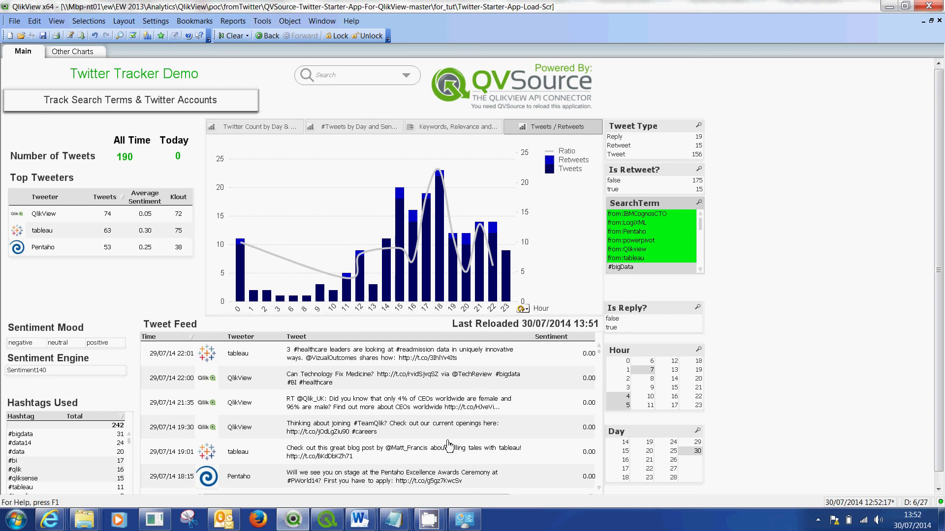
{"action": "left_click", "coordinate": [578, 464]}
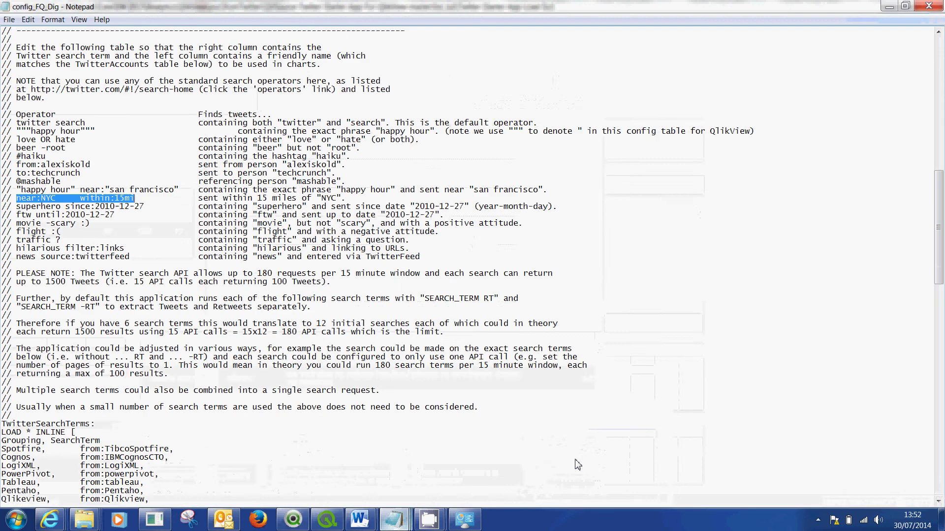
{"action": "left_click", "coordinate": [592, 349]}
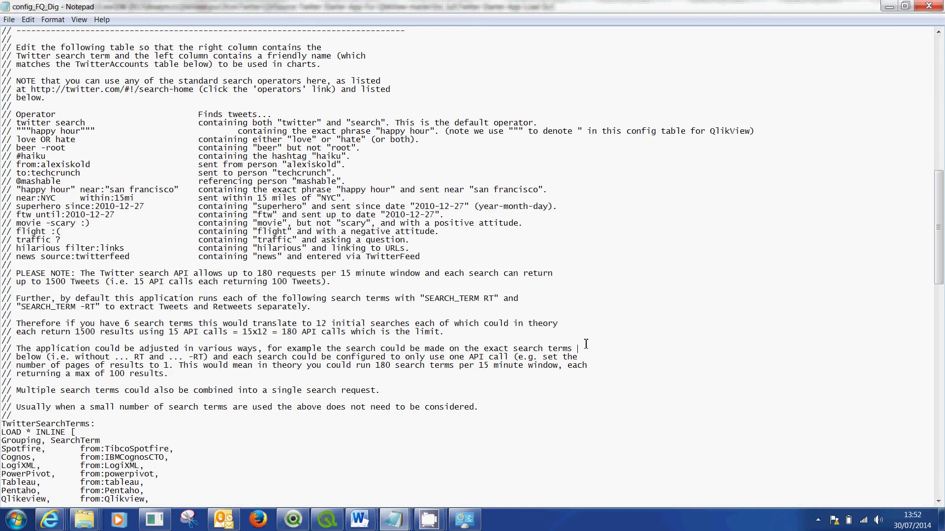
{"action": "scroll", "coordinate": [586, 343], "scroll_direction": "down", "scroll_amount": 11}
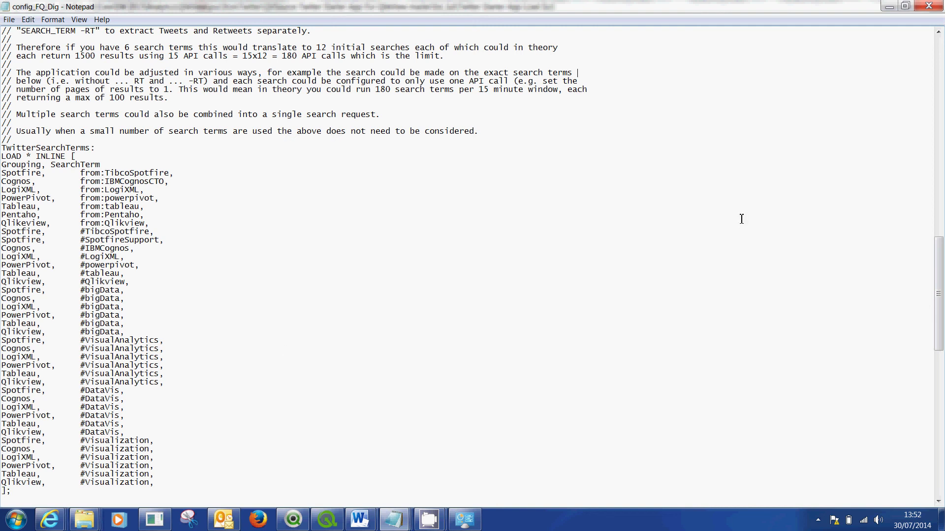
{"action": "left_click", "coordinate": [293, 524]}
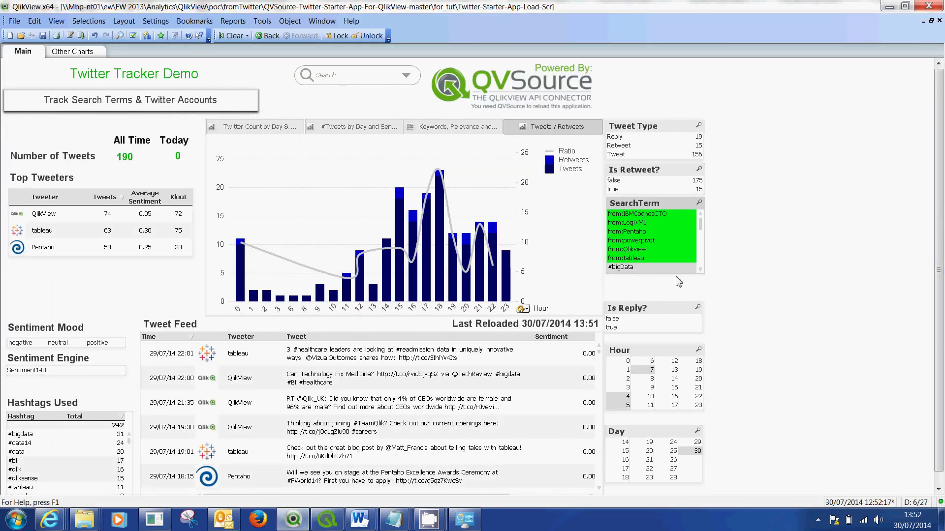
Step: Filter the SearchTerm list to from:Qlikview (74 tweets) and show the Twitter Count by Day & Accumulated chart
{"action": "left_click", "coordinate": [667, 249]}
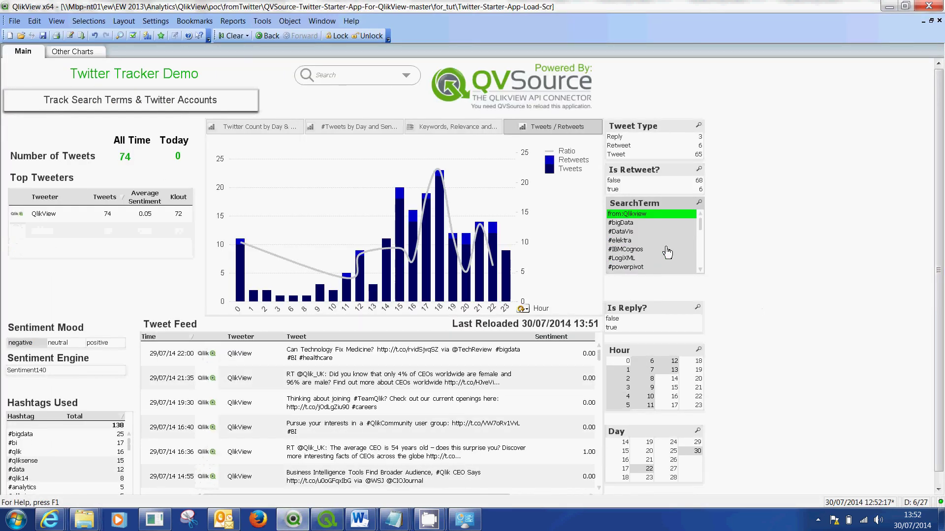
{"action": "left_click", "coordinate": [241, 129]}
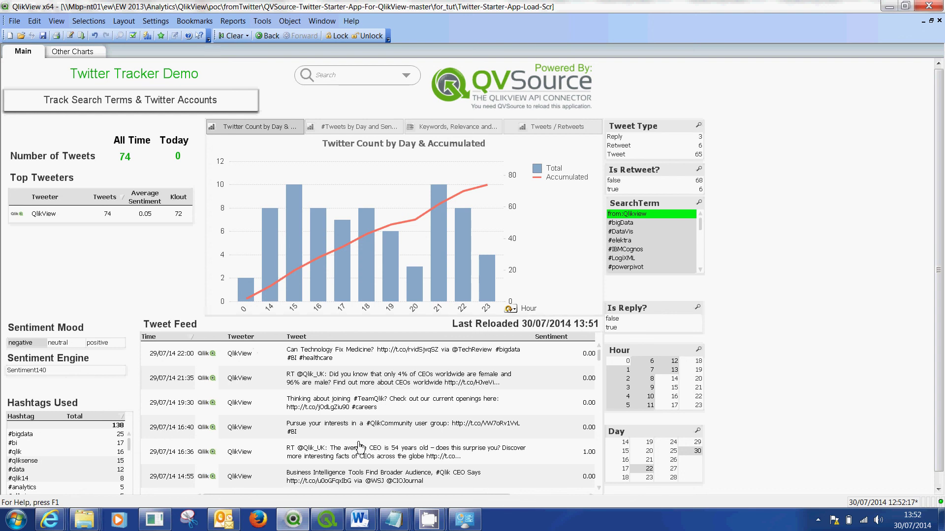
{"action": "mouse_move", "coordinate": [429, 520]}
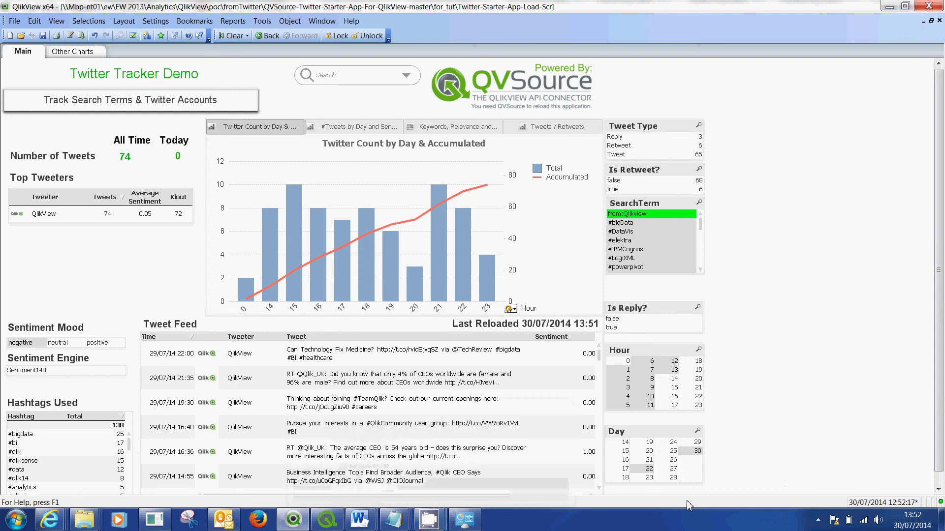